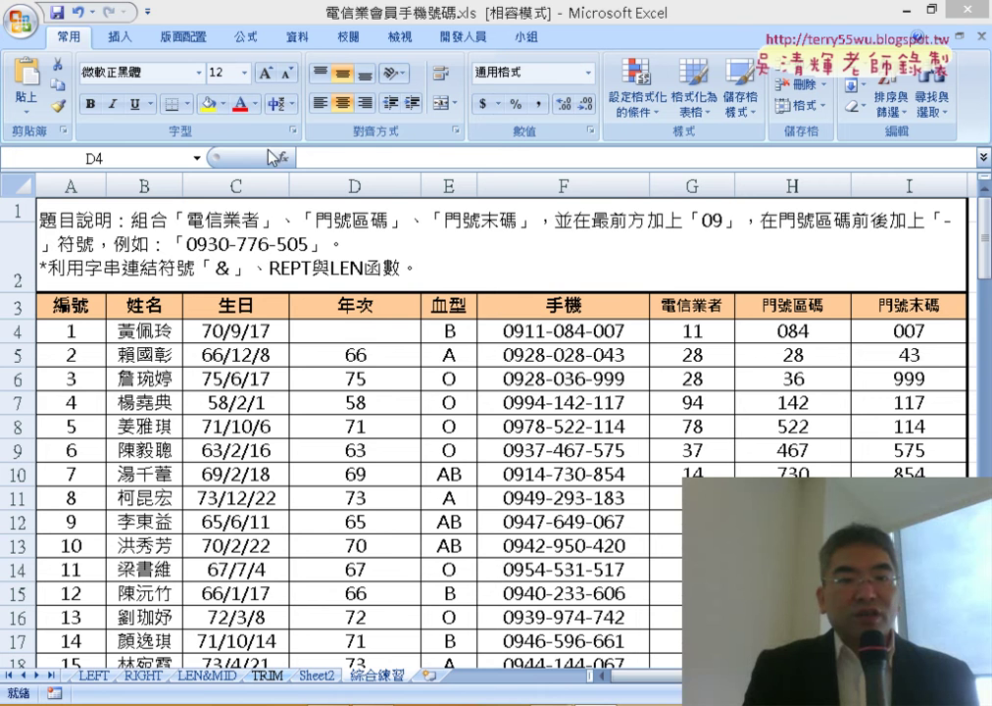
- Insert the Date & Time function YEAR in D4 with C4 as the serial number, returning 1981
left_click(284, 159)
left_click(284, 160)
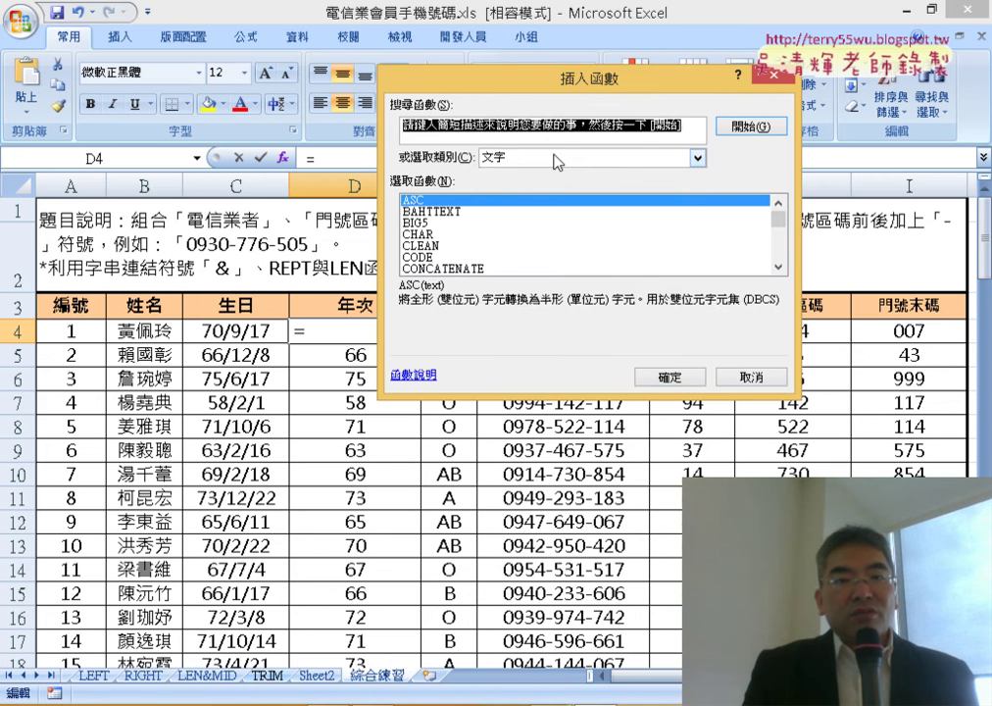
left_click(514, 160)
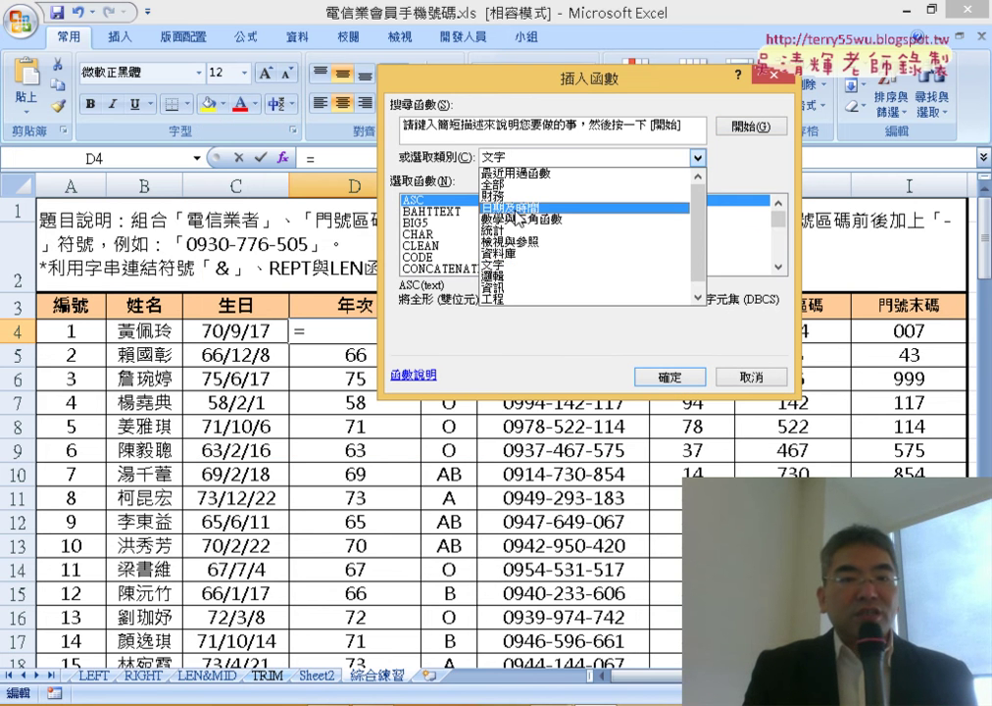
left_click(520, 208)
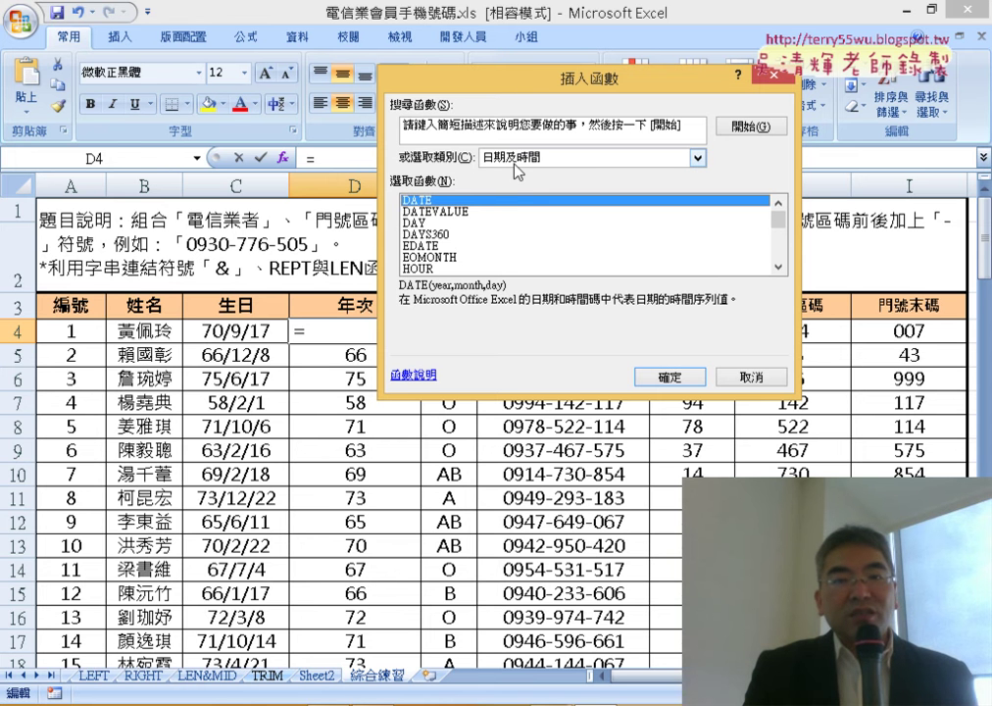
left_click(780, 269)
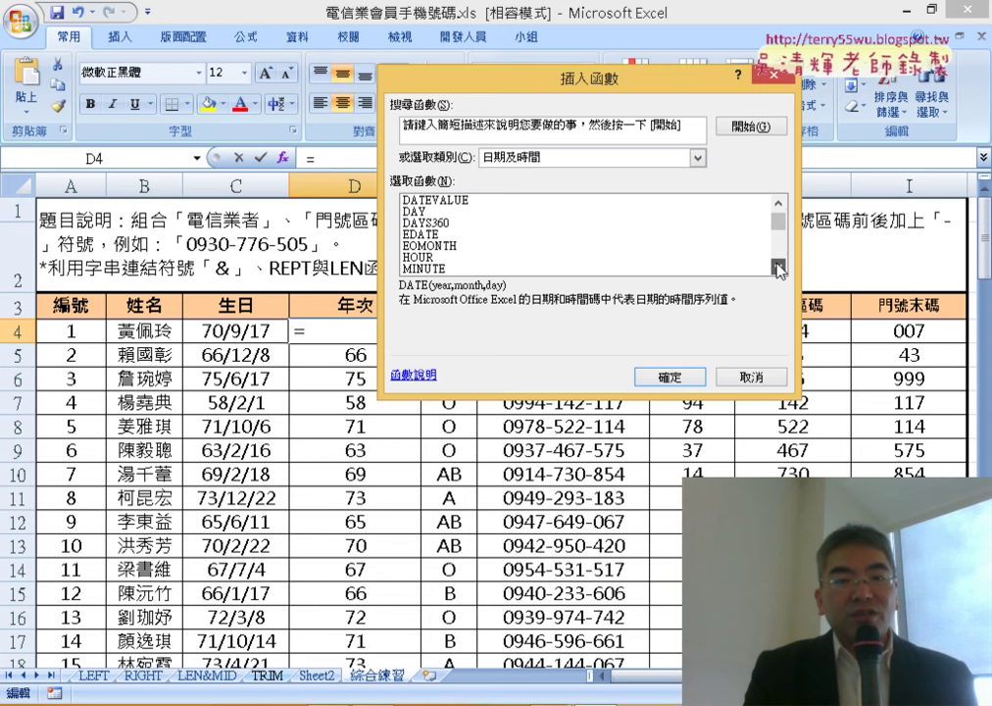
left_click(781, 269)
left_click(781, 268)
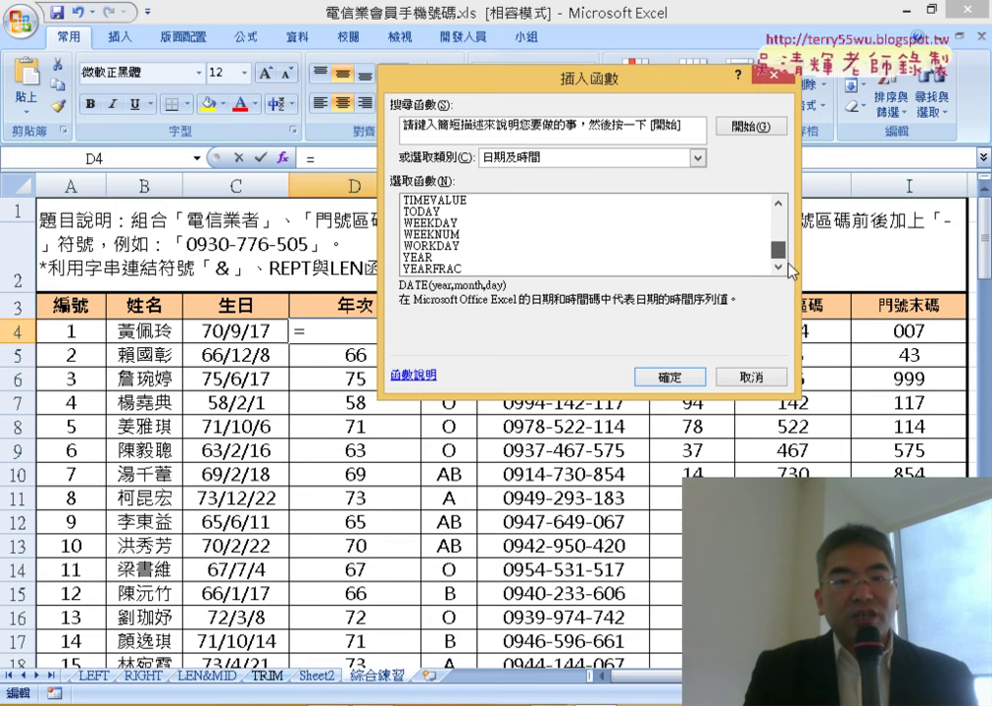
left_click(429, 258)
left_click(670, 377)
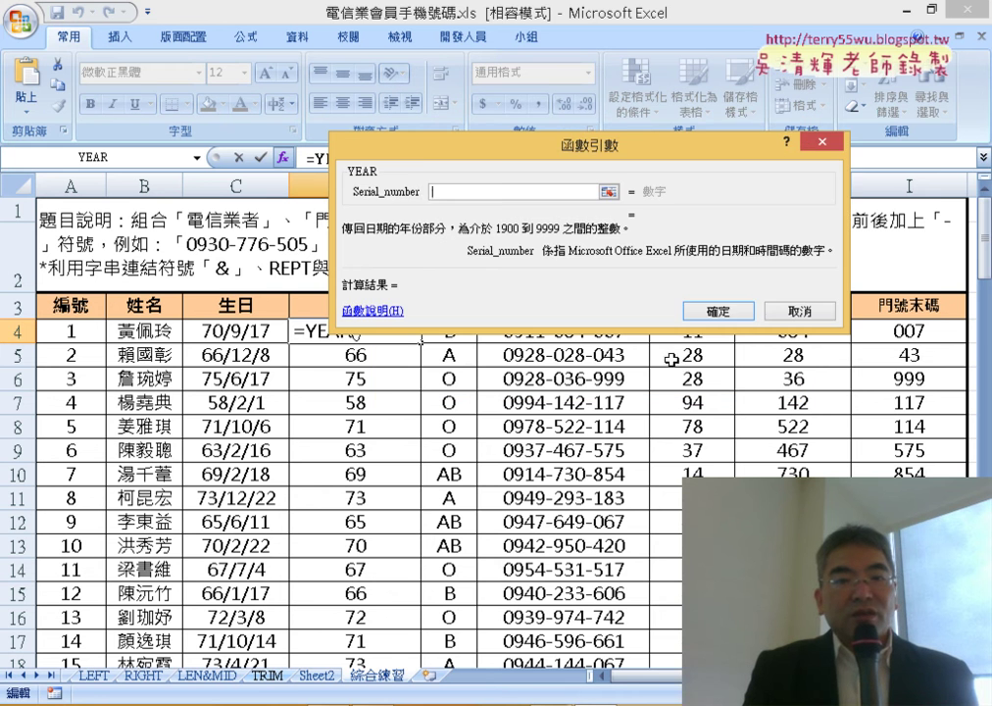
left_click_drag(471, 144, 563, 128)
left_click(243, 341)
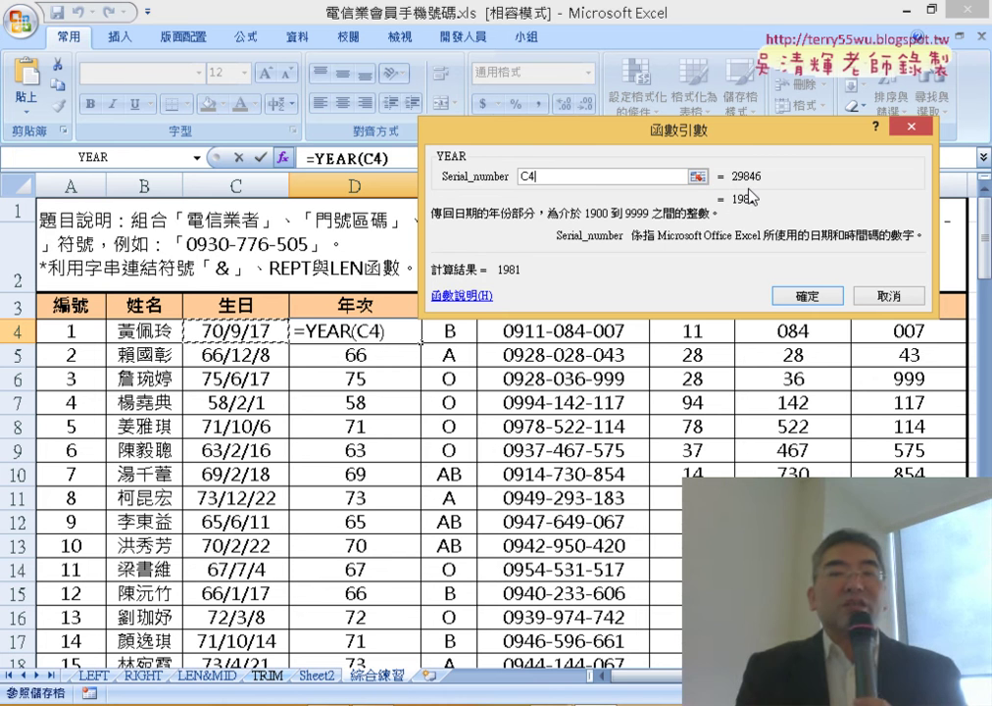
left_click(807, 294)
- Change D4's formula to =YEAR(C4)-1911
left_click(402, 159)
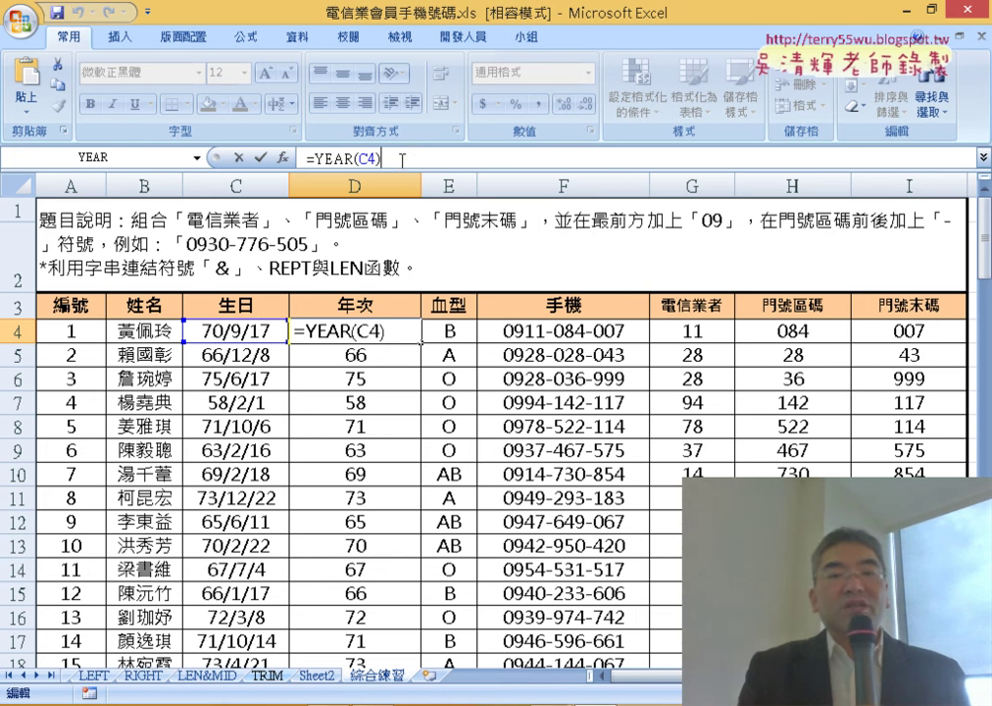
type("ㄥ")
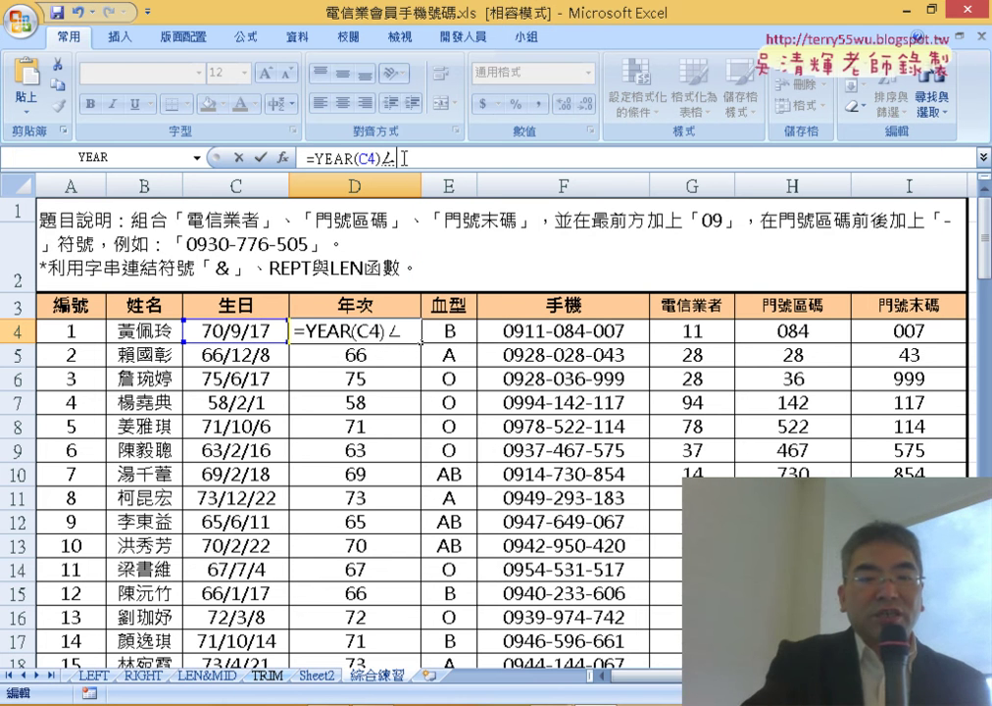
key("BackSpace")
type("-1")
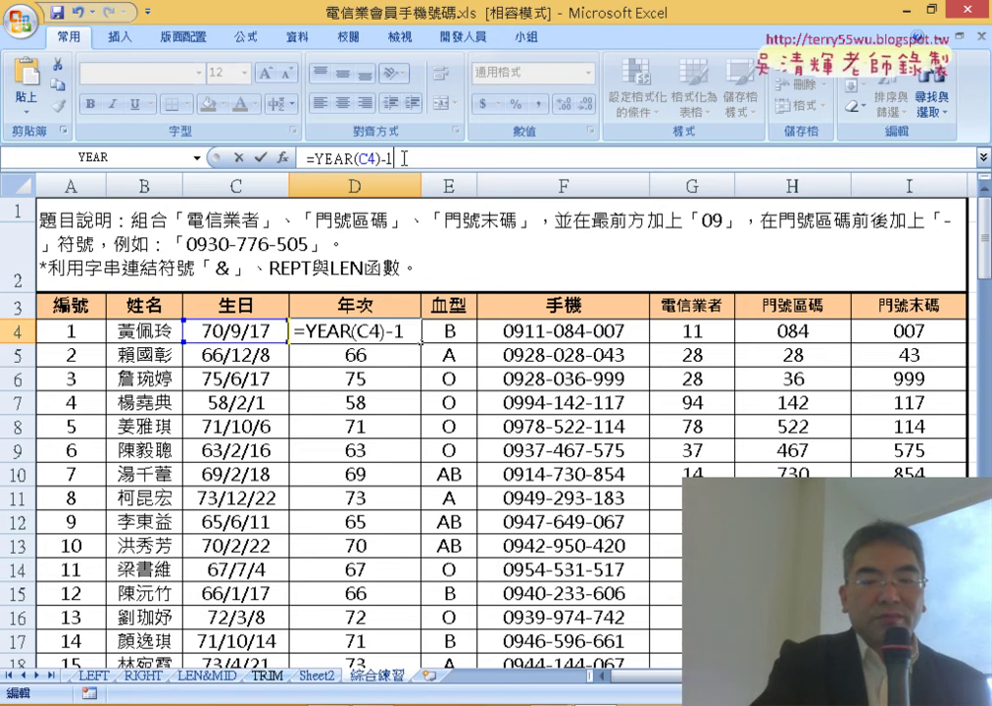
type("911")
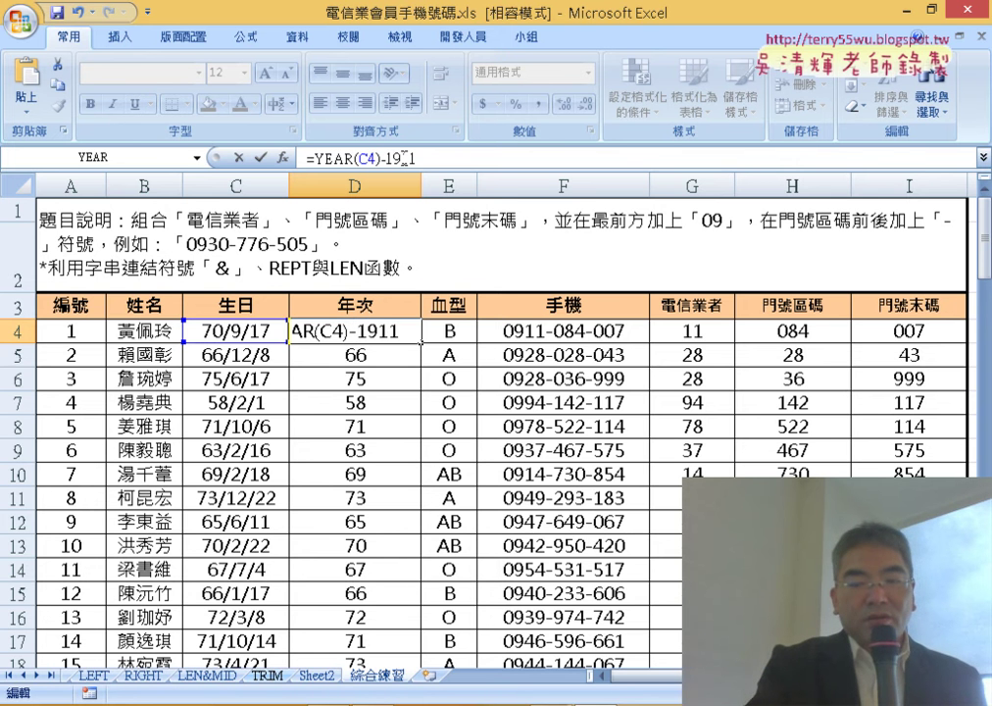
left_click(260, 158)
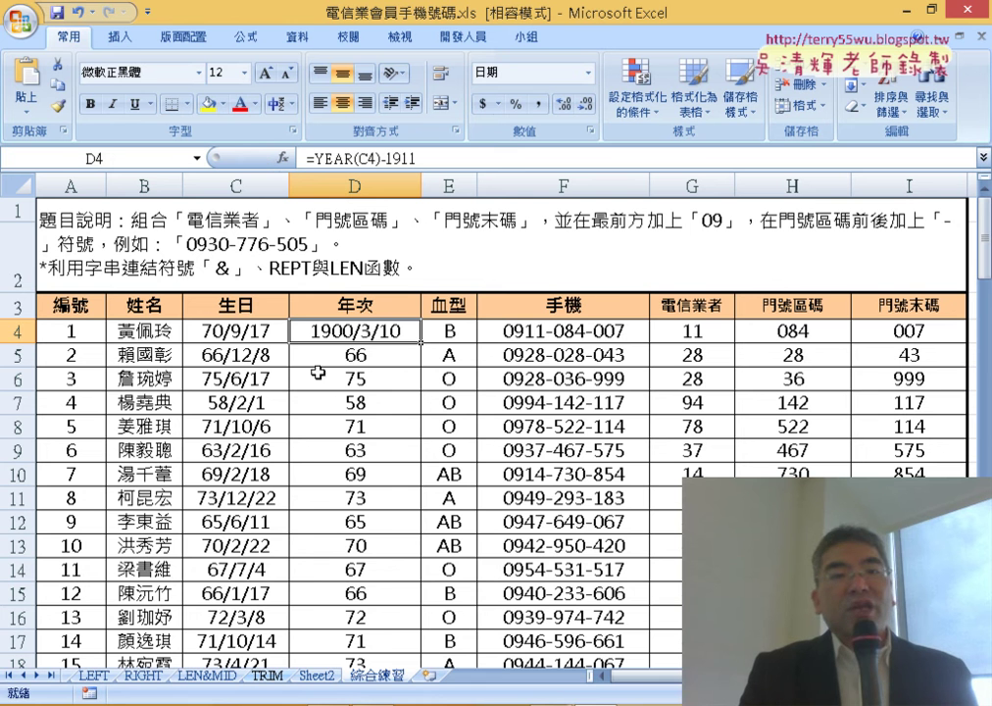
- Format D4 as General so it shows 70, and fill the formula down the 年次 column
right_click(364, 335)
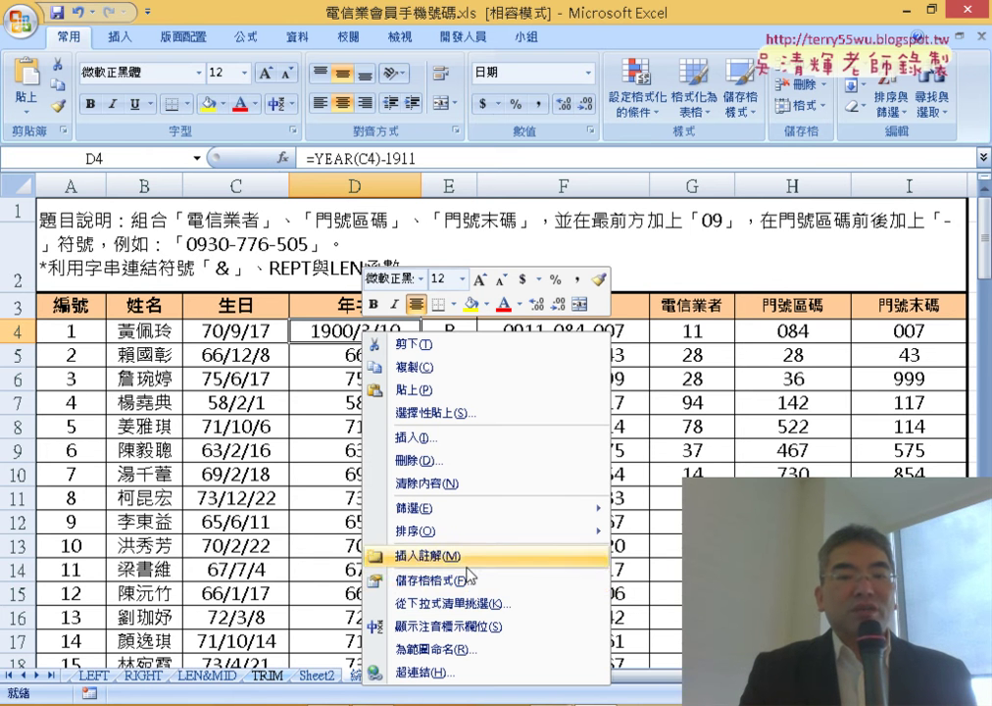
left_click(474, 582)
mouse_move(349, 240)
left_mouse_down()
mouse_move(608, 209)
mouse_move(677, 152)
left_mouse_up()
left_click(533, 206)
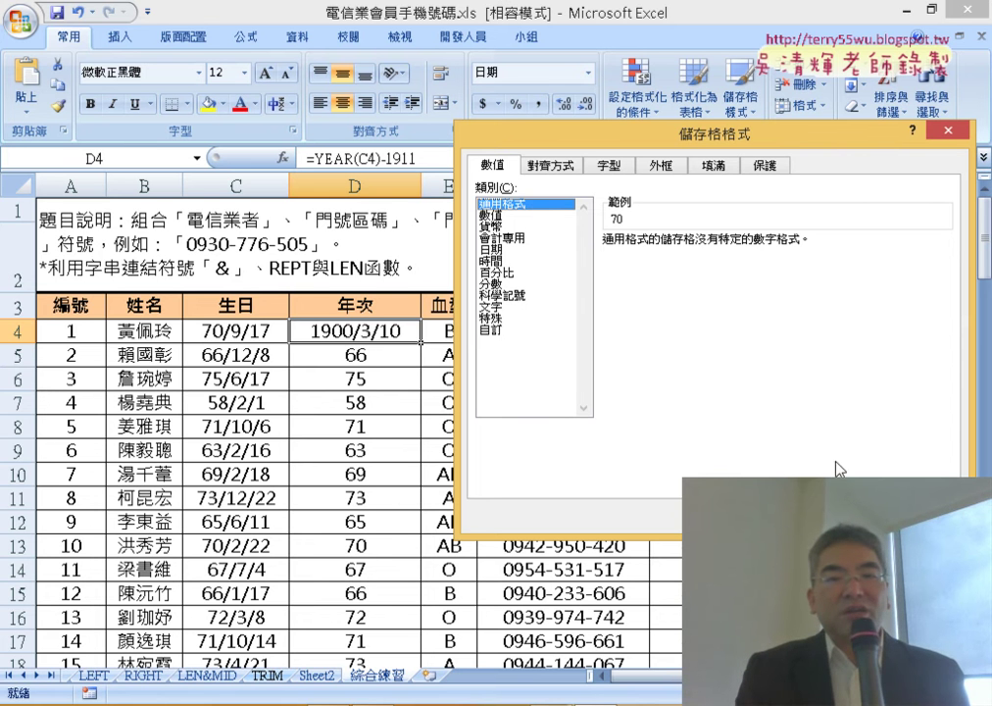
key("Return")
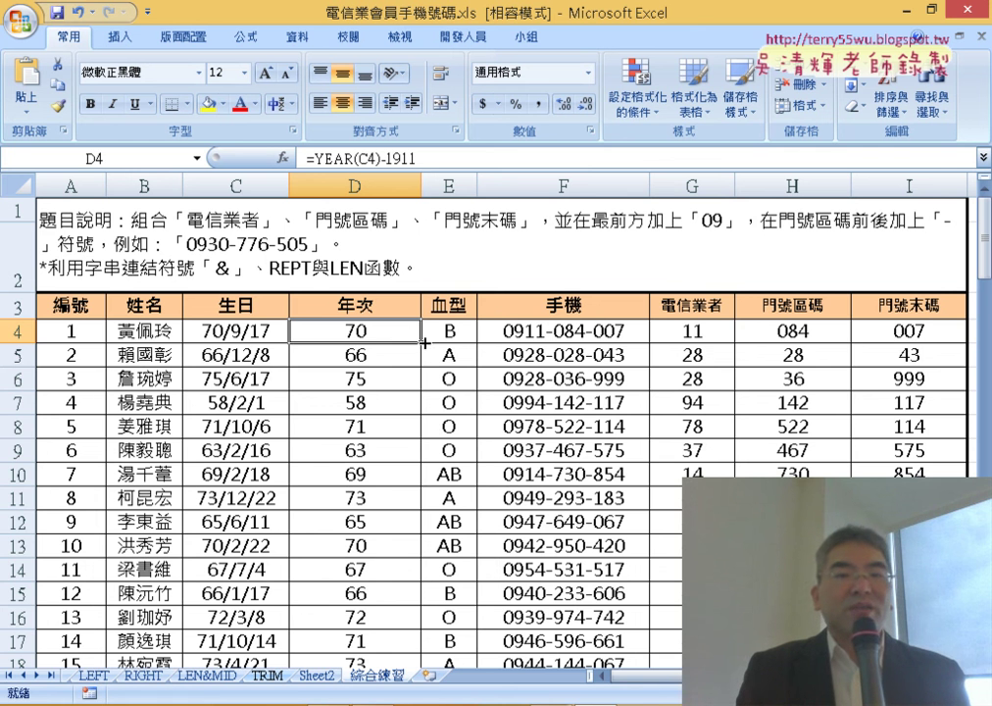
double_click(422, 341)
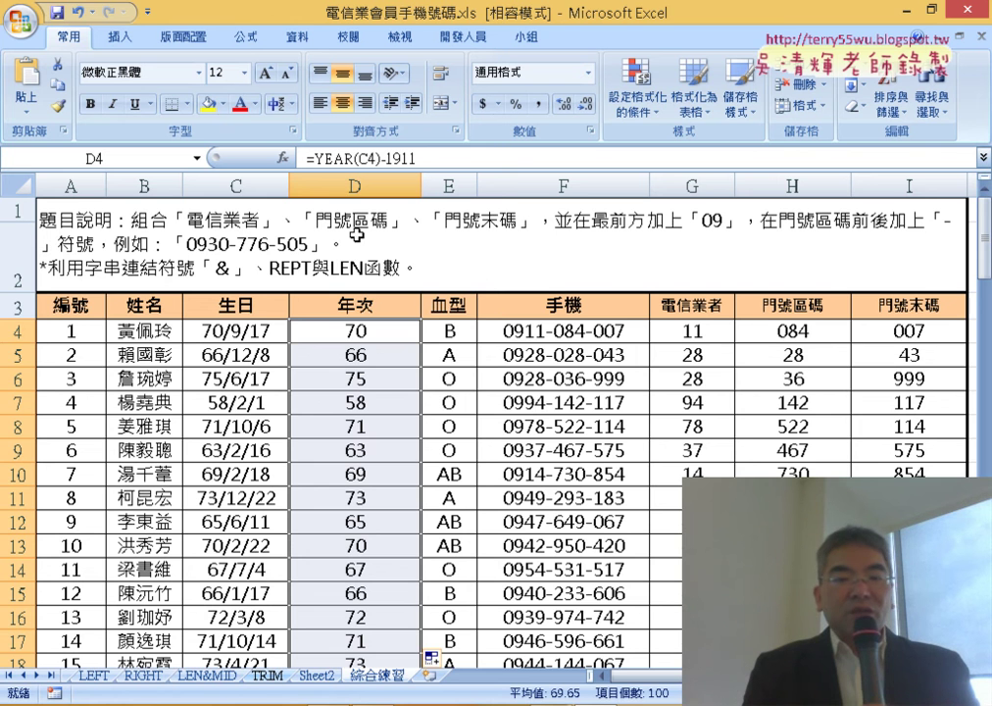
- Switch to Sheet2, where the 年次 pivot table and its pie chart are
left_click(323, 679)
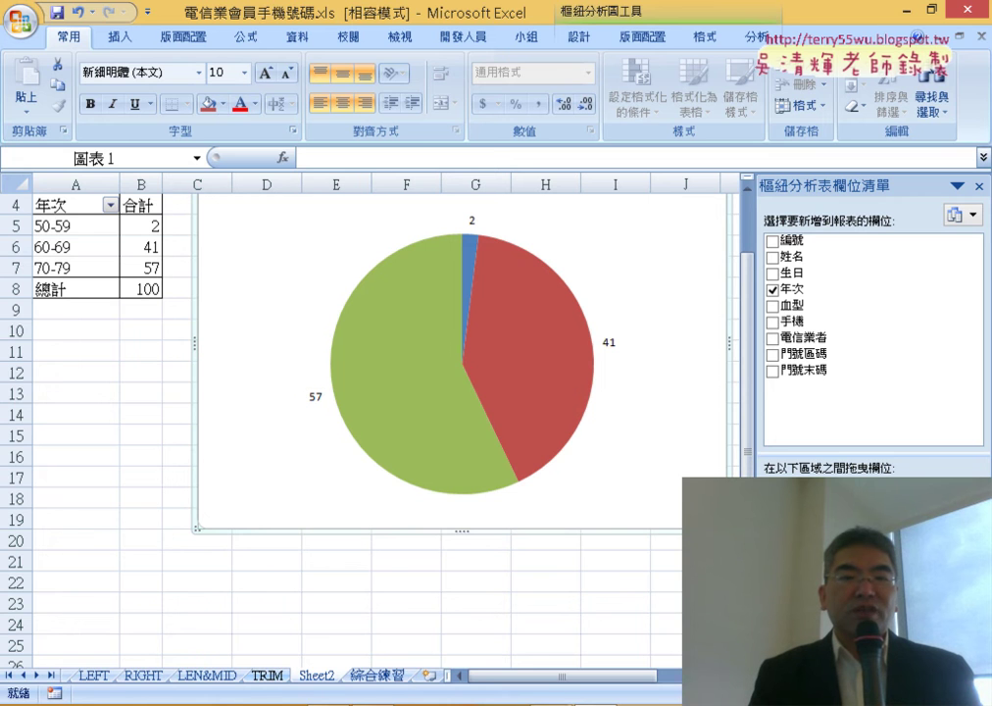
key("alt+Tab")
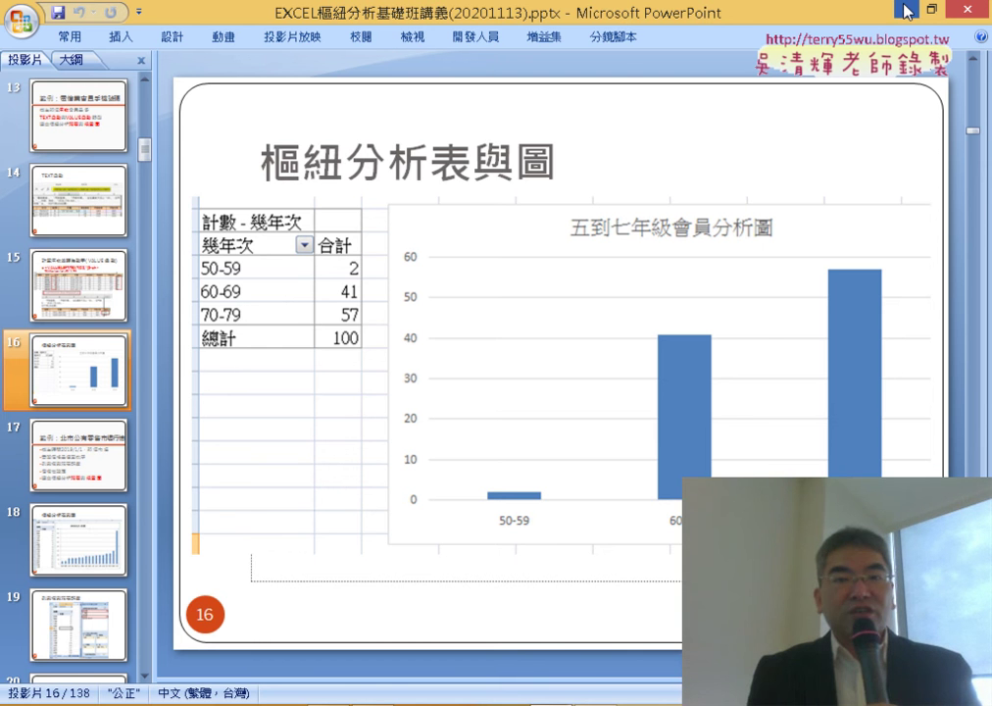
left_click(906, 9)
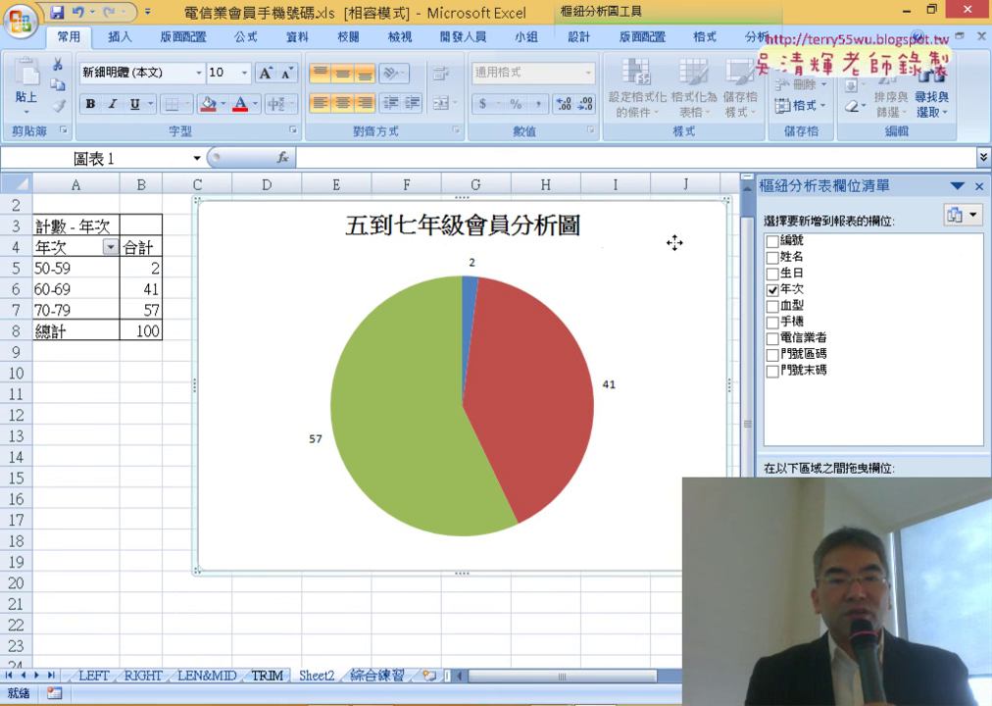
right_click(677, 251)
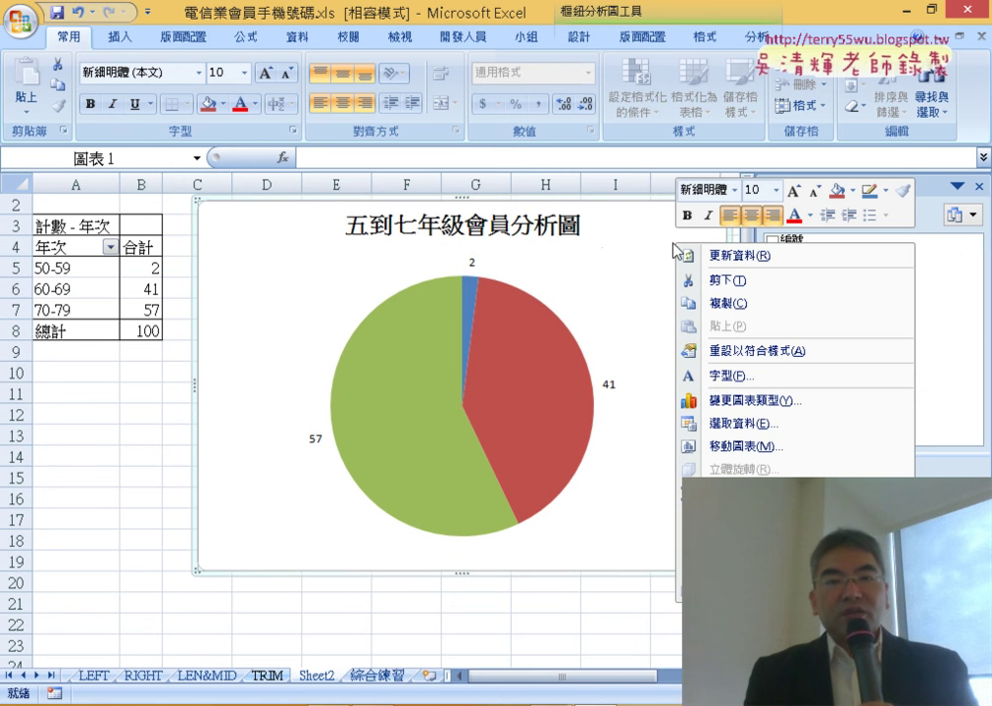
left_click(757, 404)
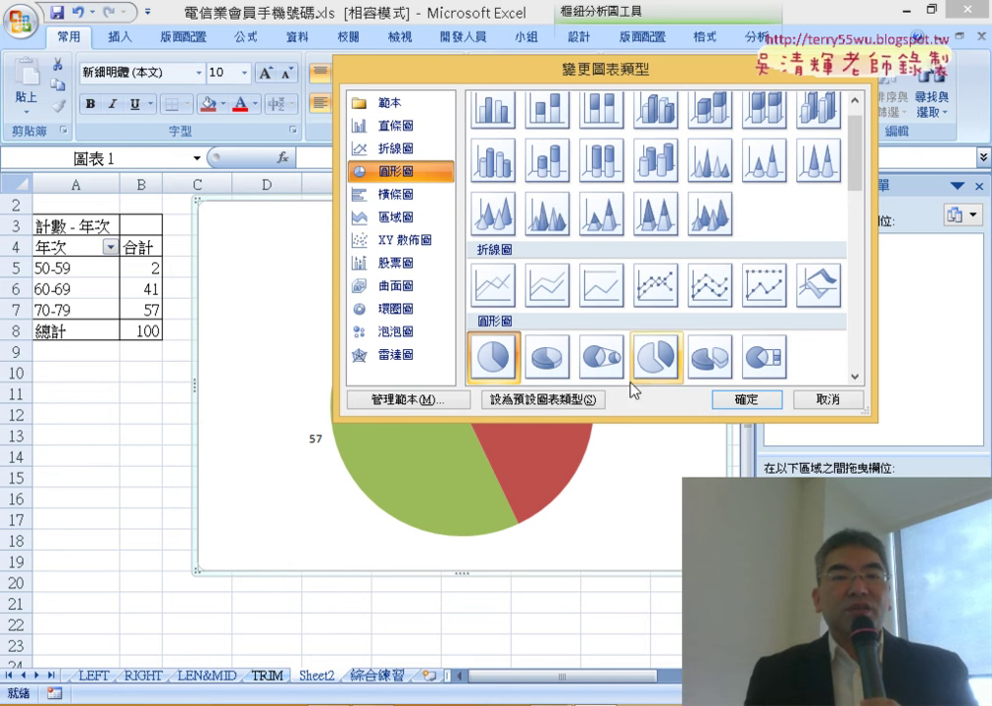
left_click(746, 401)
left_click(474, 260)
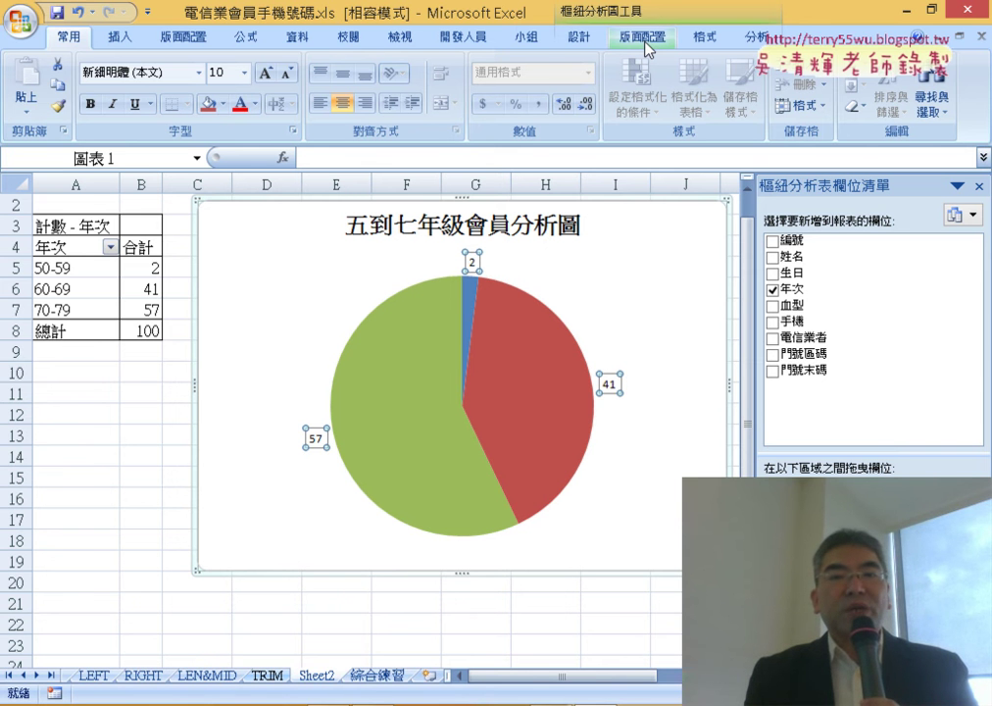
- Add data labels to the pie, trying Inside End and then settling on Outside End
left_click(644, 40)
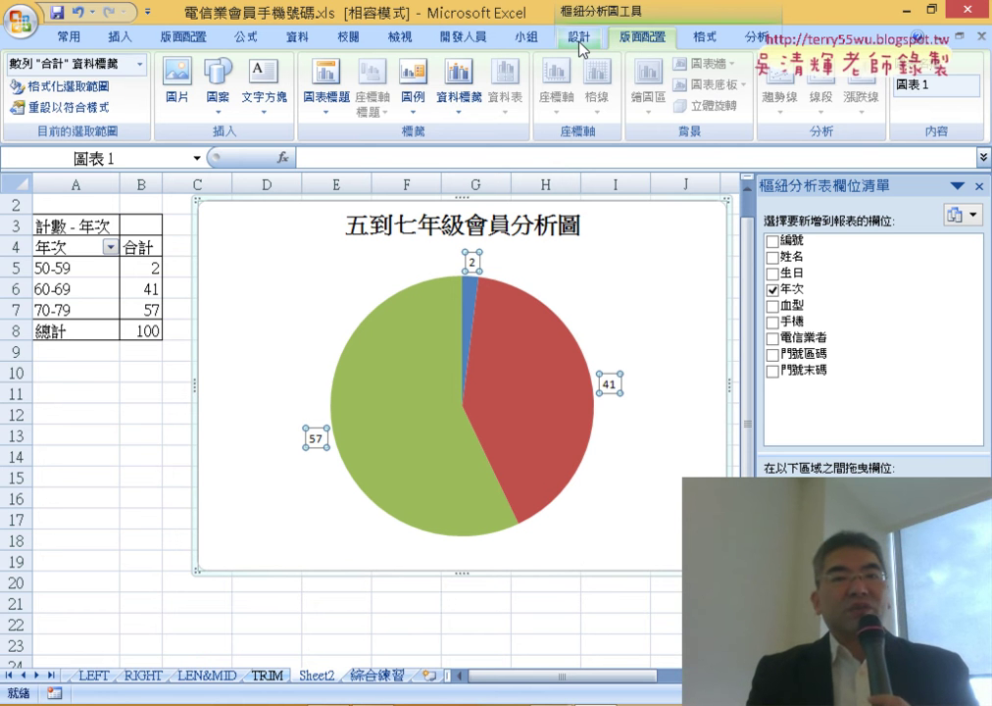
left_click(466, 104)
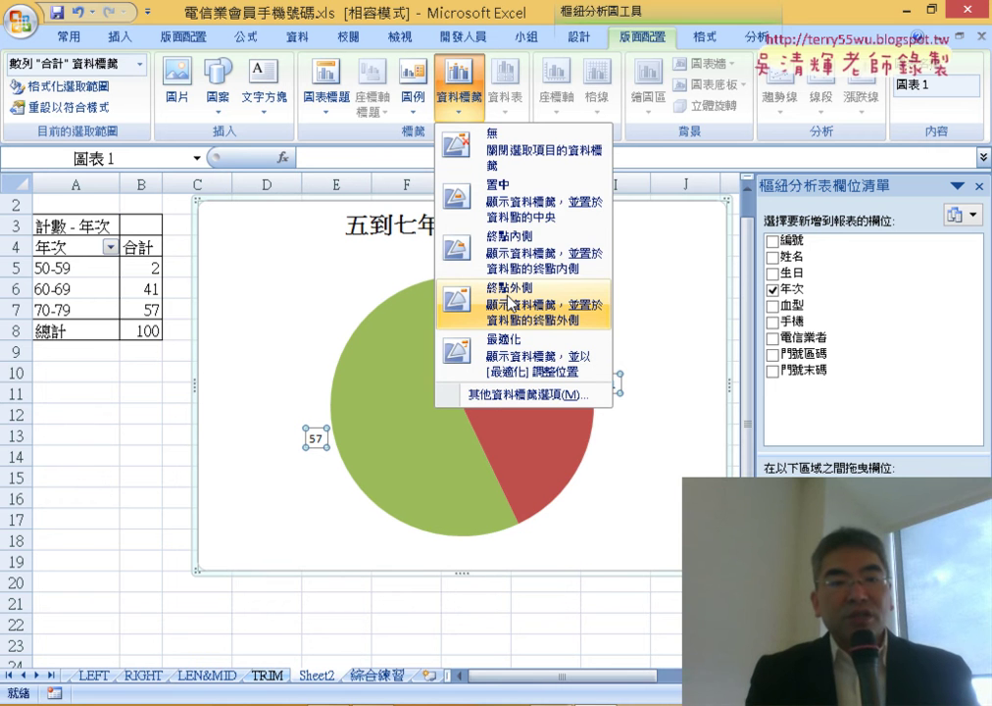
left_click(519, 263)
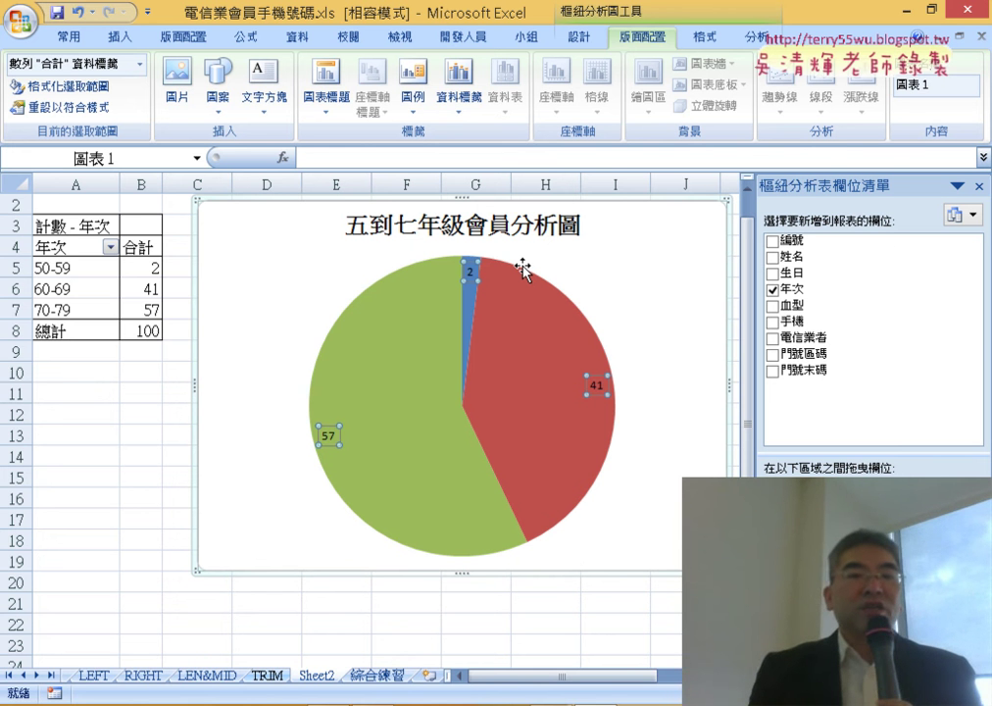
left_click(458, 98)
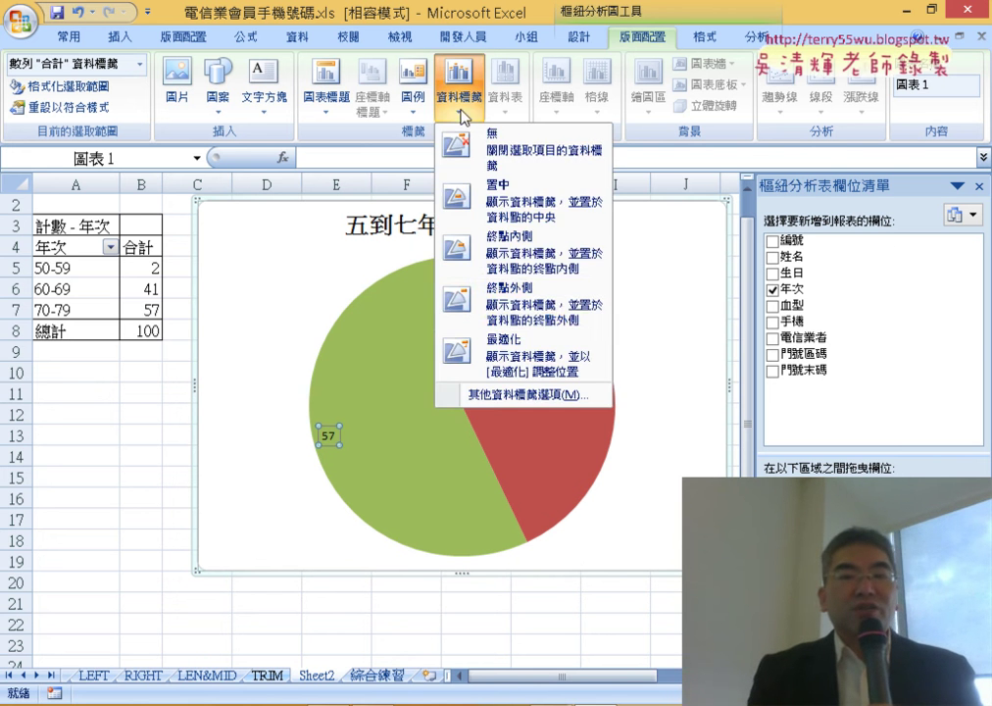
left_click(519, 321)
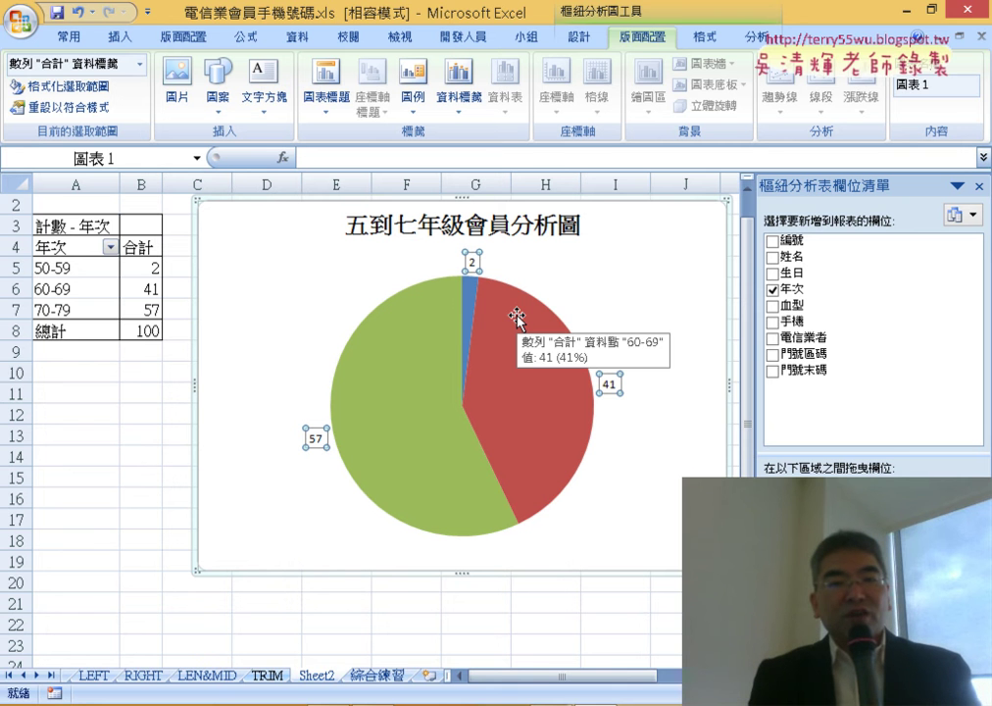
right_click(473, 262)
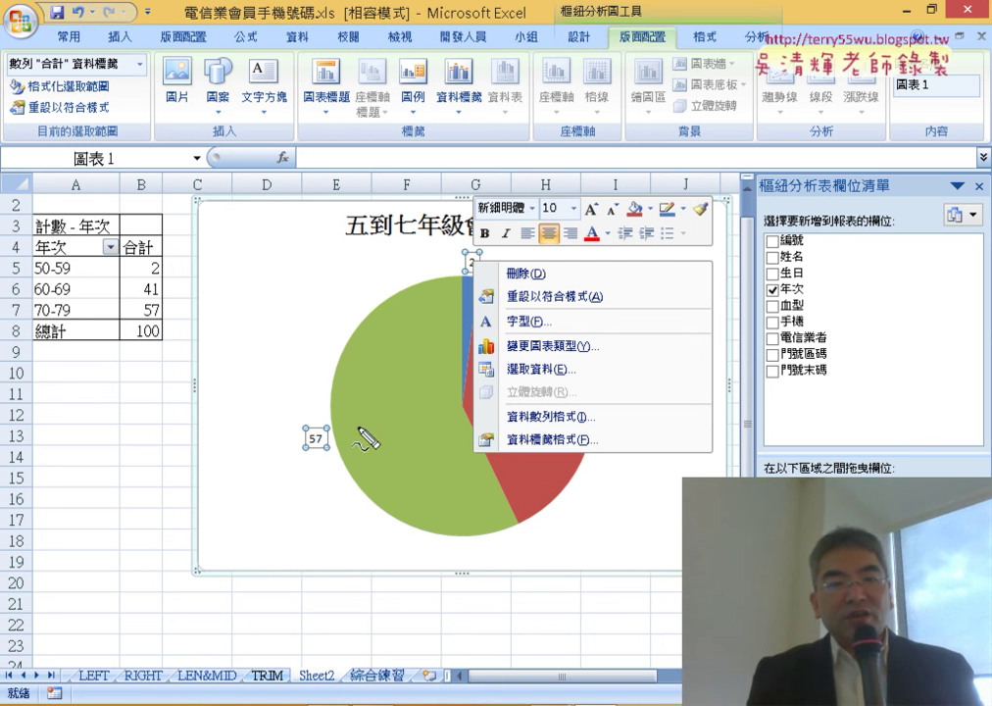
left_click_drag(329, 415, 343, 461)
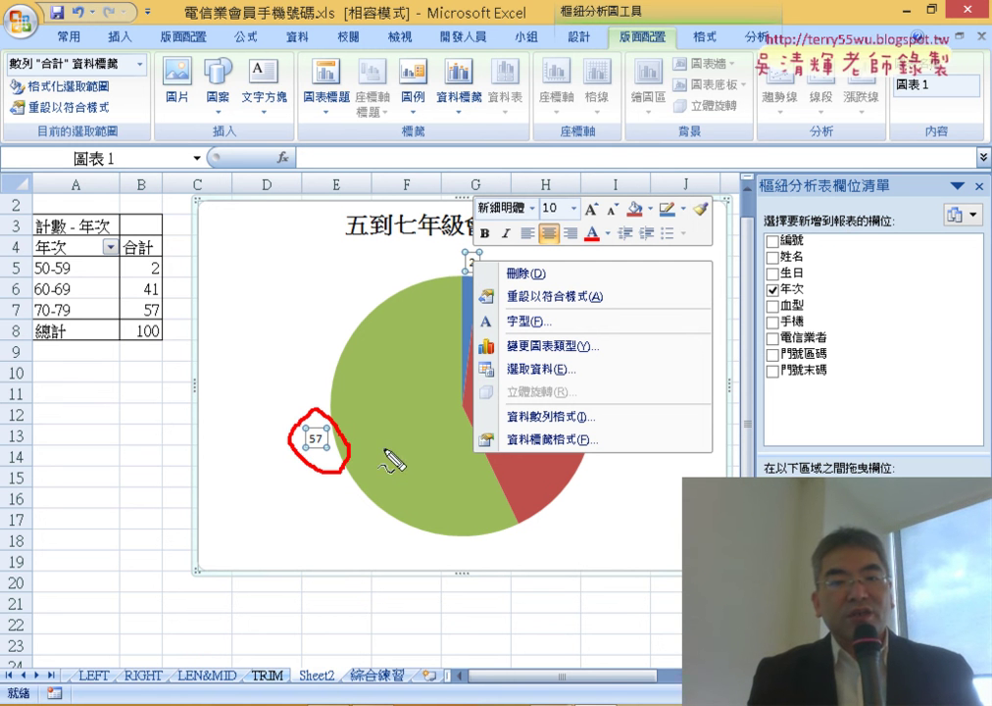
left_click_drag(461, 240, 447, 247)
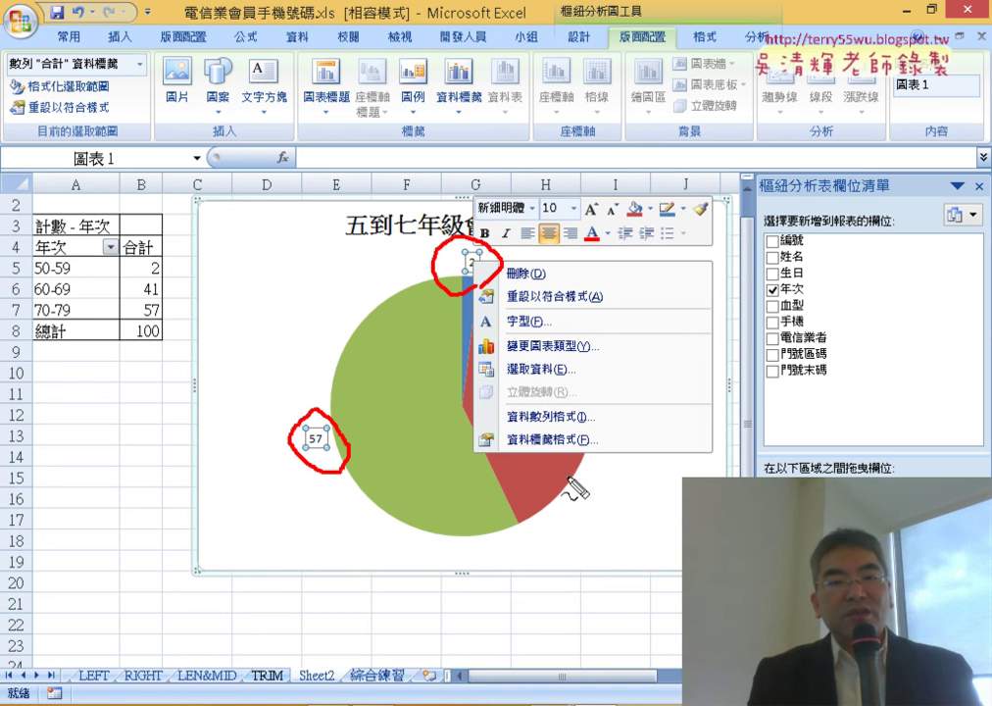
left_click_drag(569, 402, 608, 404)
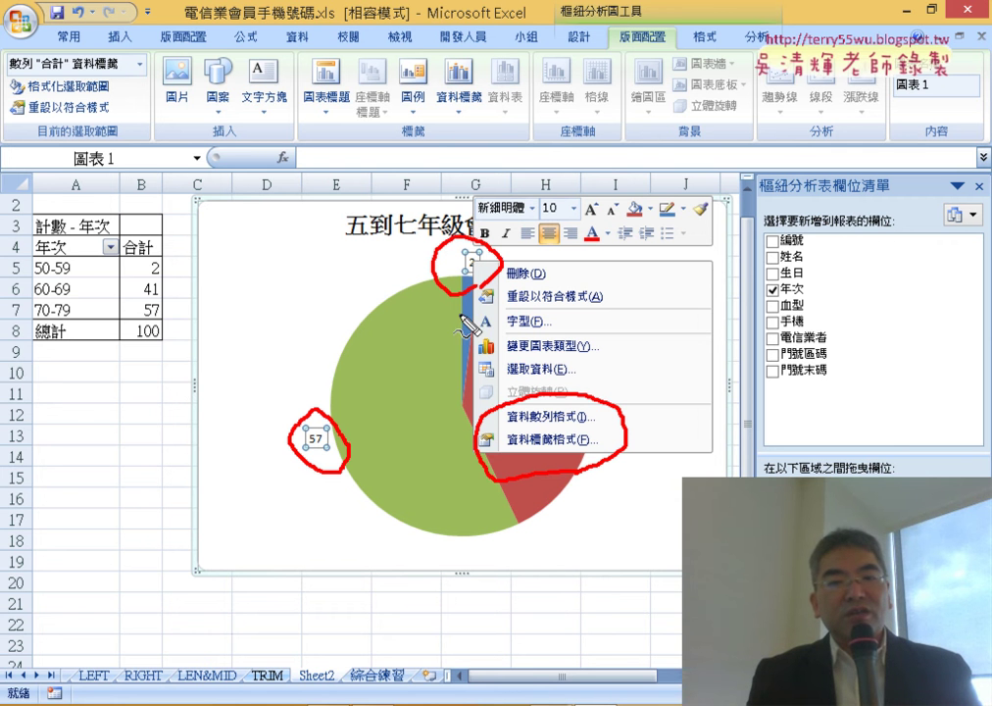
left_click_drag(453, 312, 481, 432)
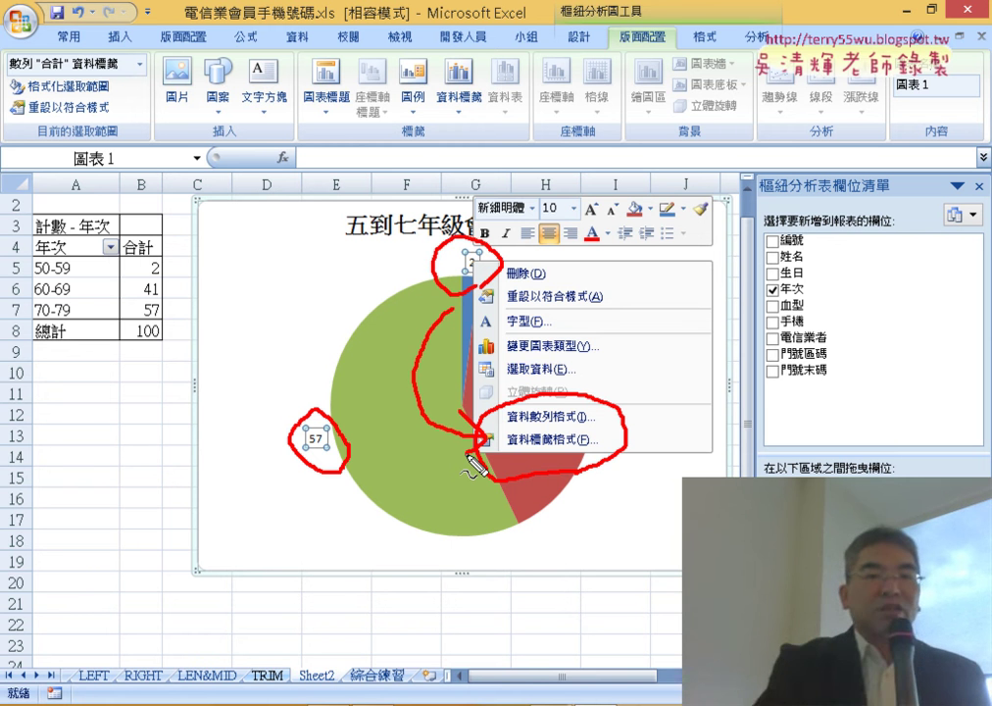
key("Escape")
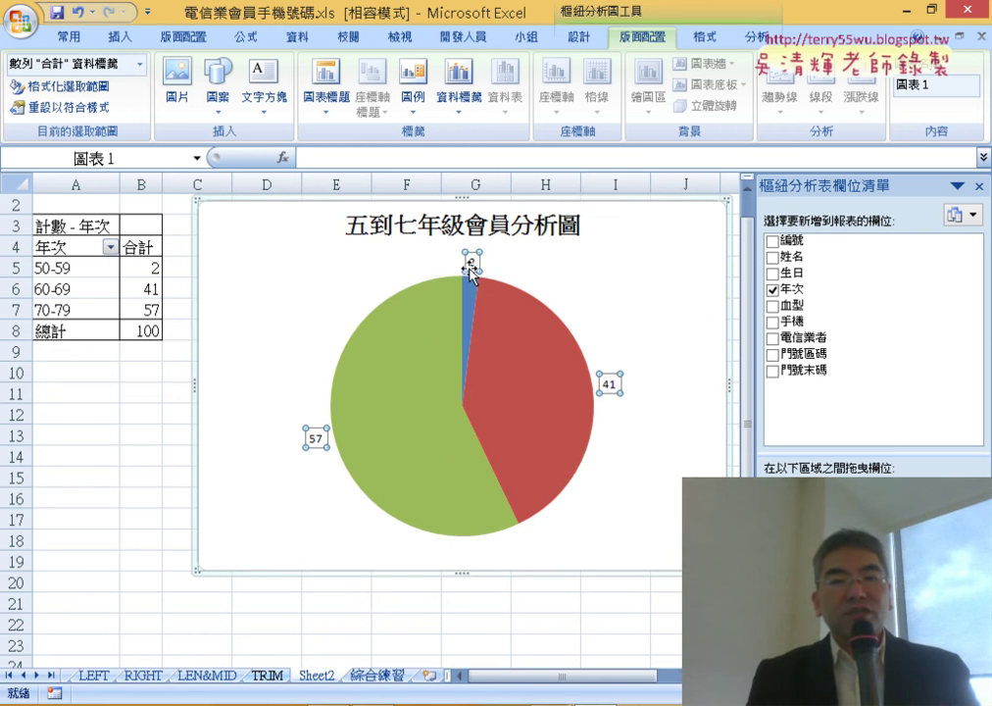
- Make the pie labels show category name and percentage instead of value, e.g. 60-69 41%
right_click(473, 270)
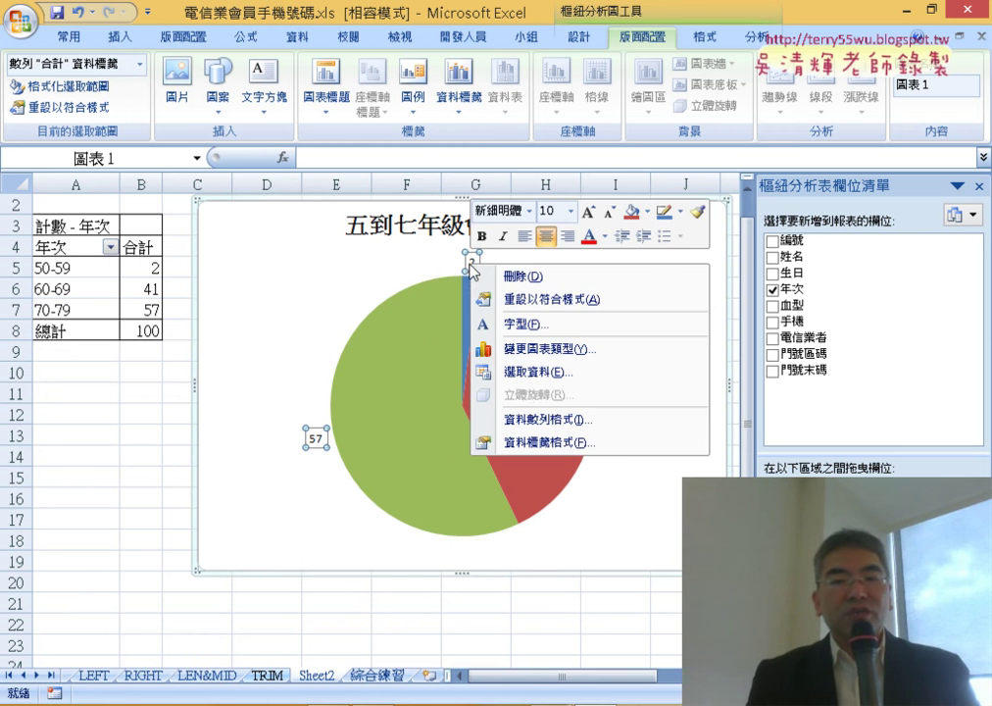
left_click(544, 443)
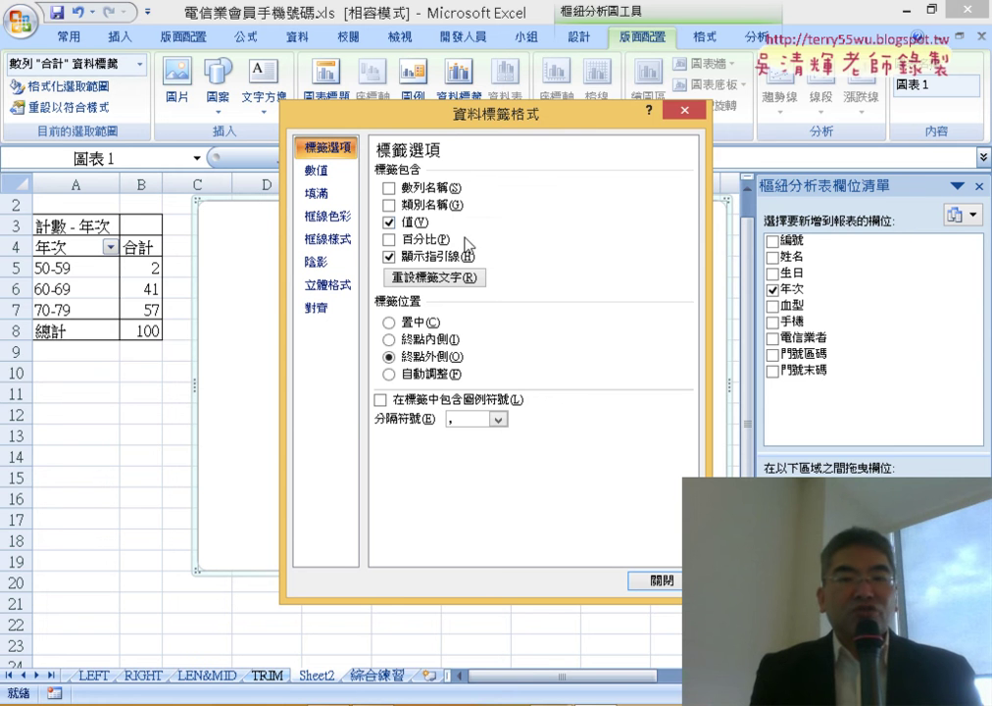
left_click(391, 223)
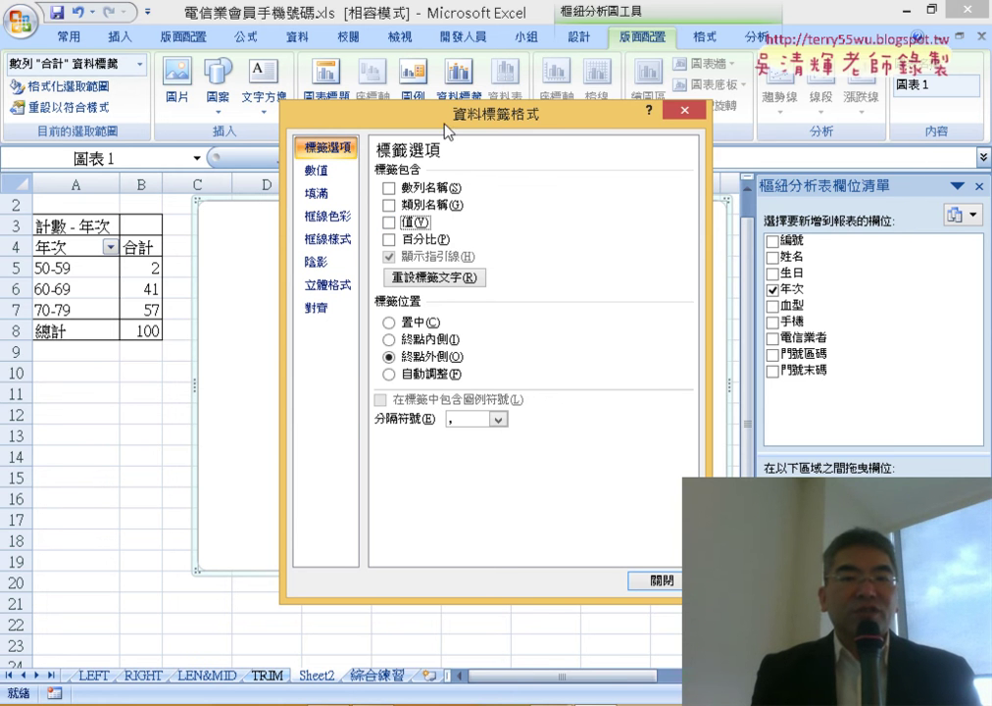
left_click_drag(446, 128, 661, 144)
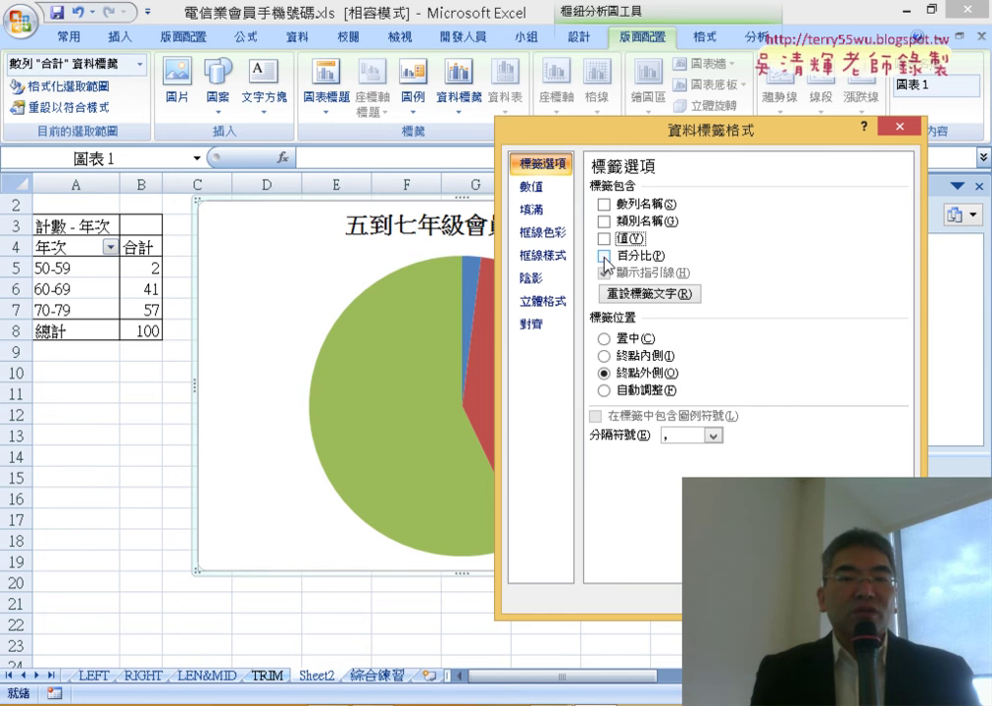
left_click(604, 256)
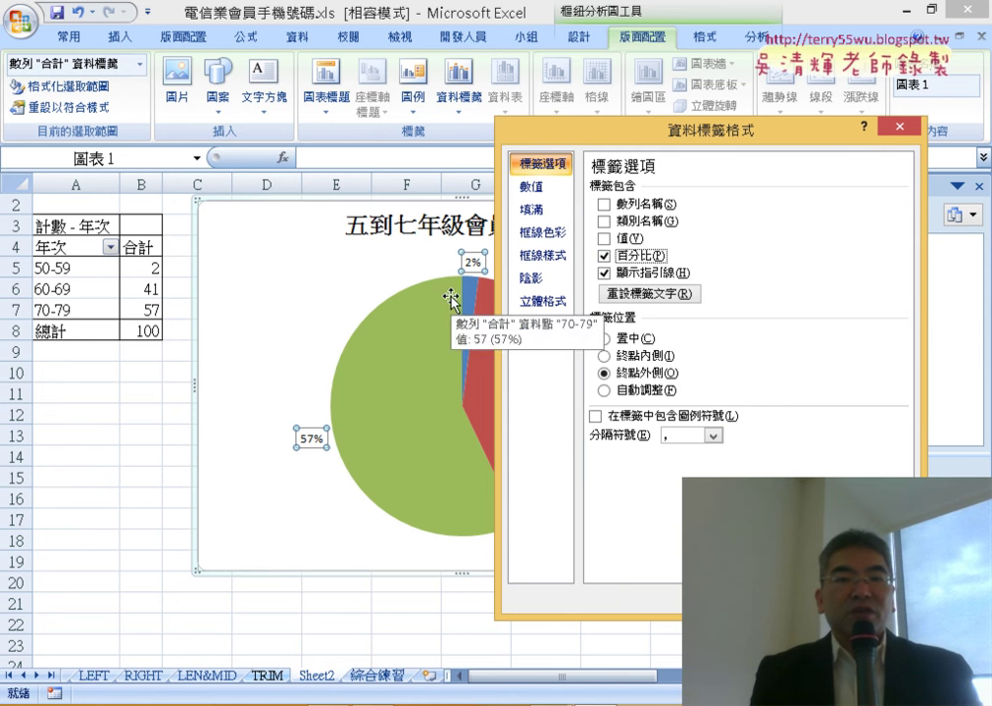
left_click(605, 221)
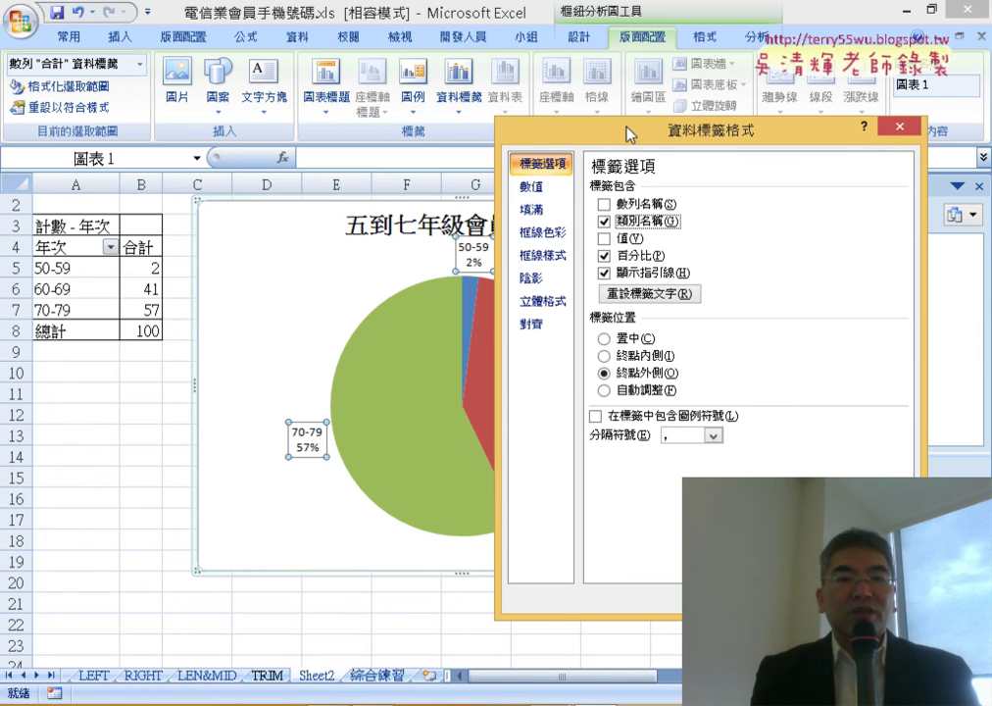
left_click_drag(628, 134, 791, 108)
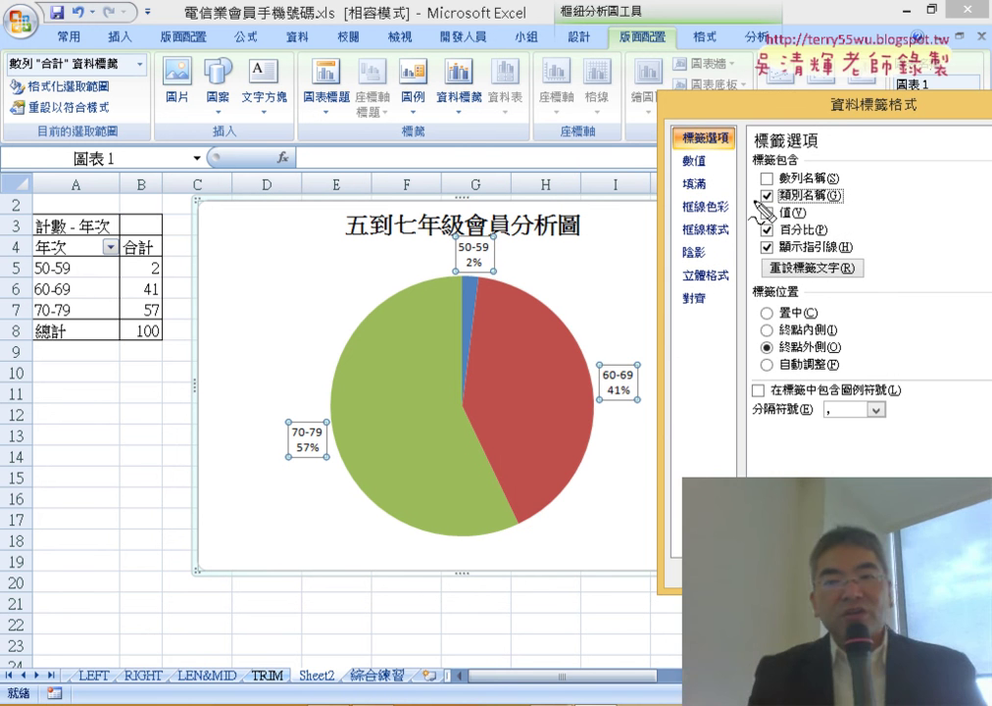
left_click_drag(849, 188, 763, 217)
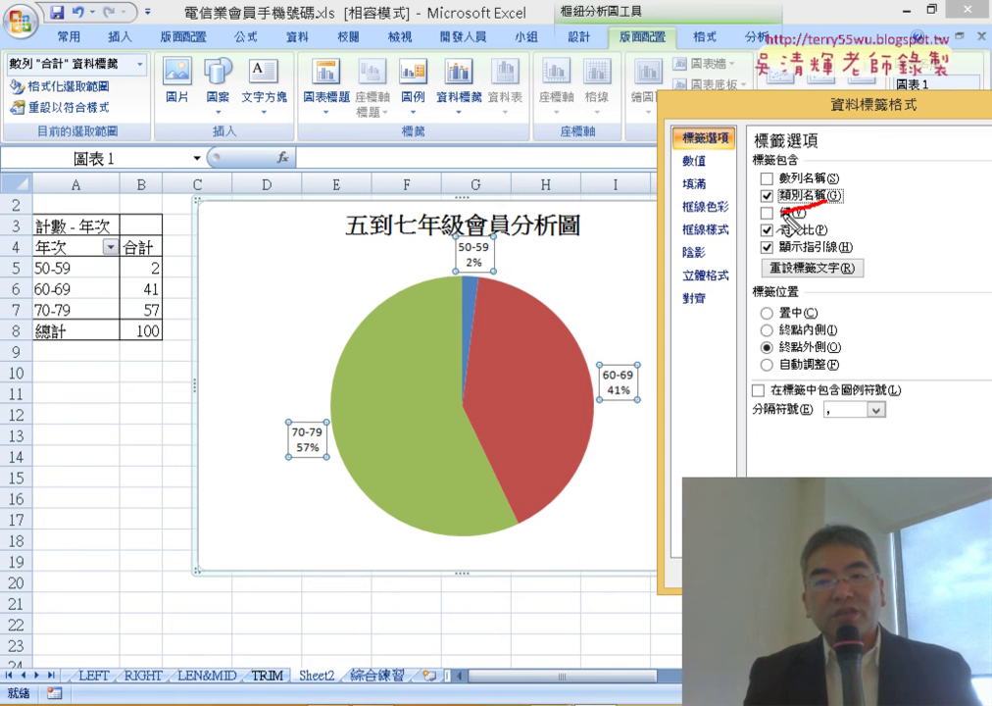
left_click_drag(832, 219, 761, 231)
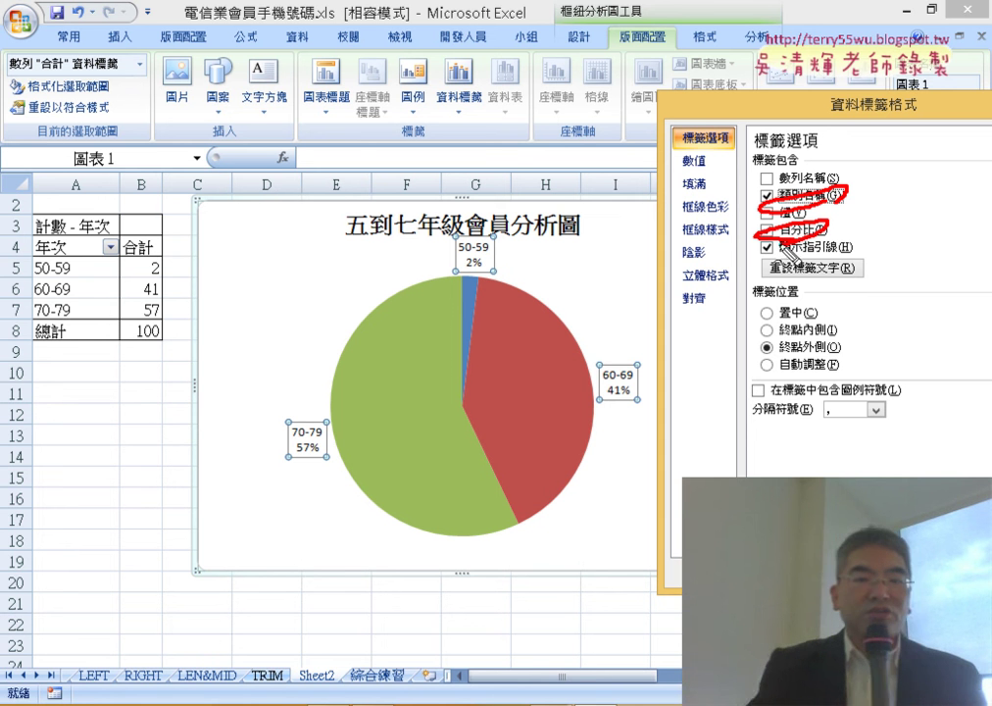
key("Escape")
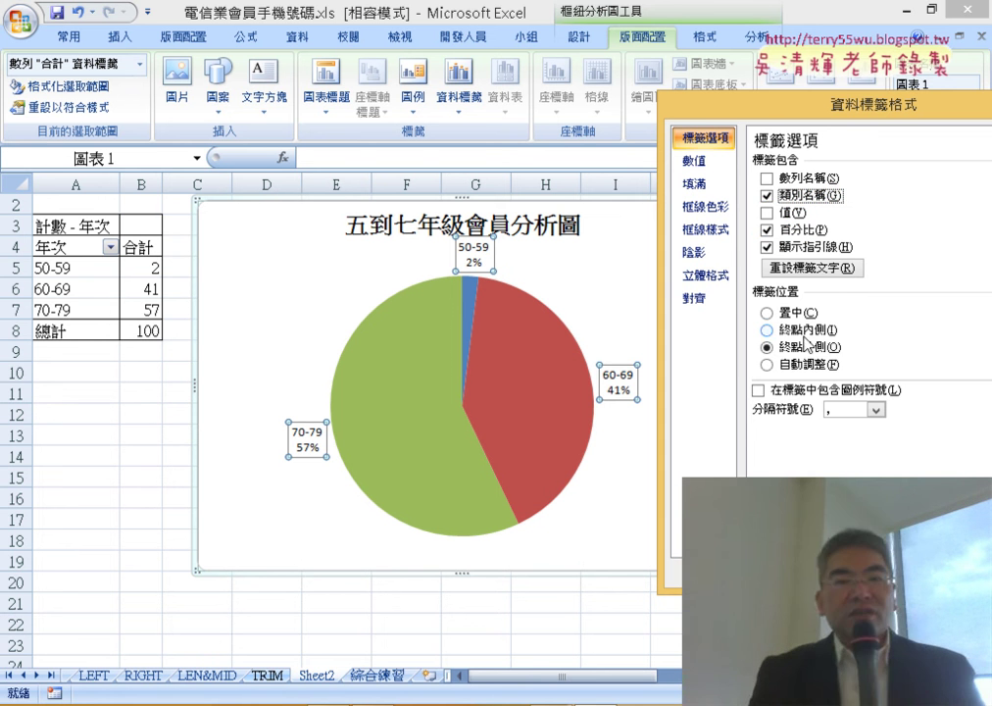
left_click_drag(767, 118, 389, 142)
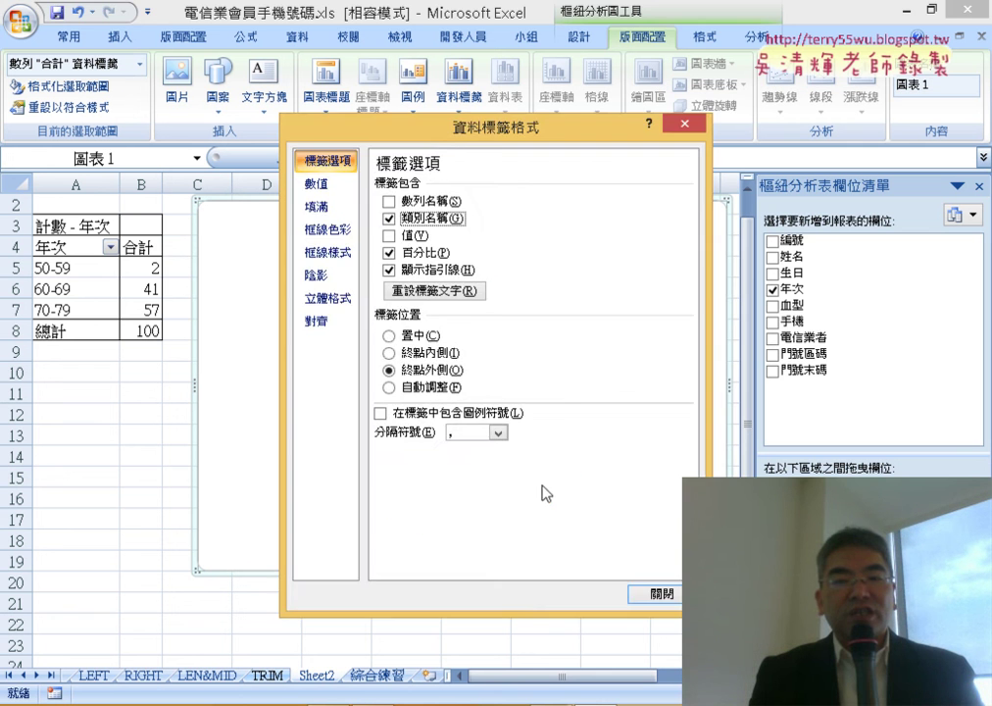
left_click(660, 595)
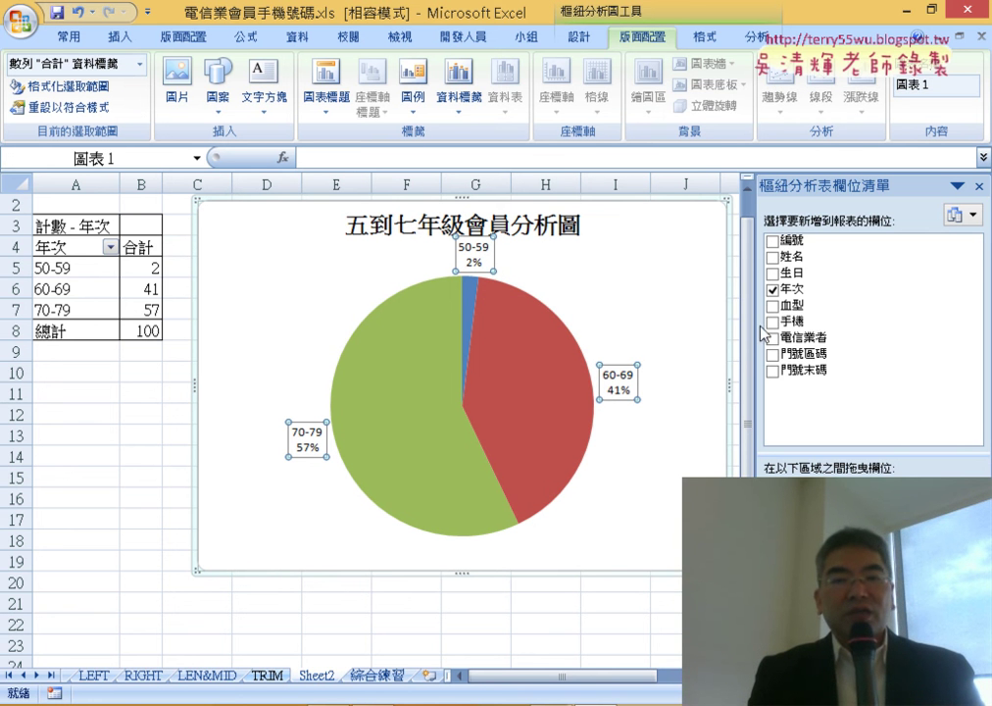
left_click_drag(747, 412, 750, 367)
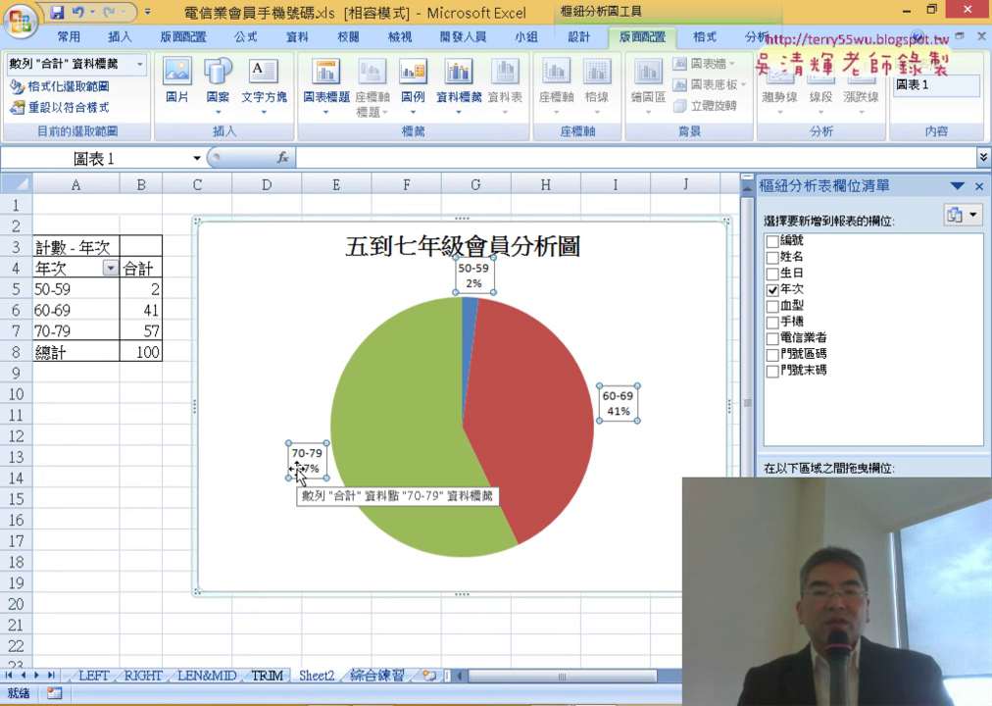
mouse_move(555, 461)
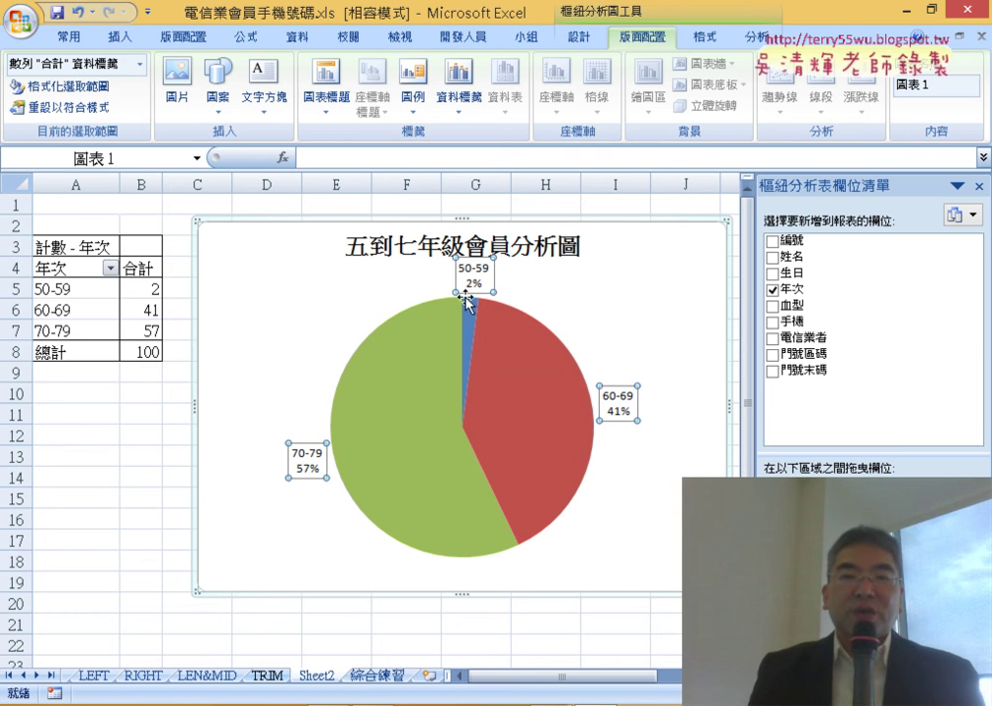
left_click(638, 345)
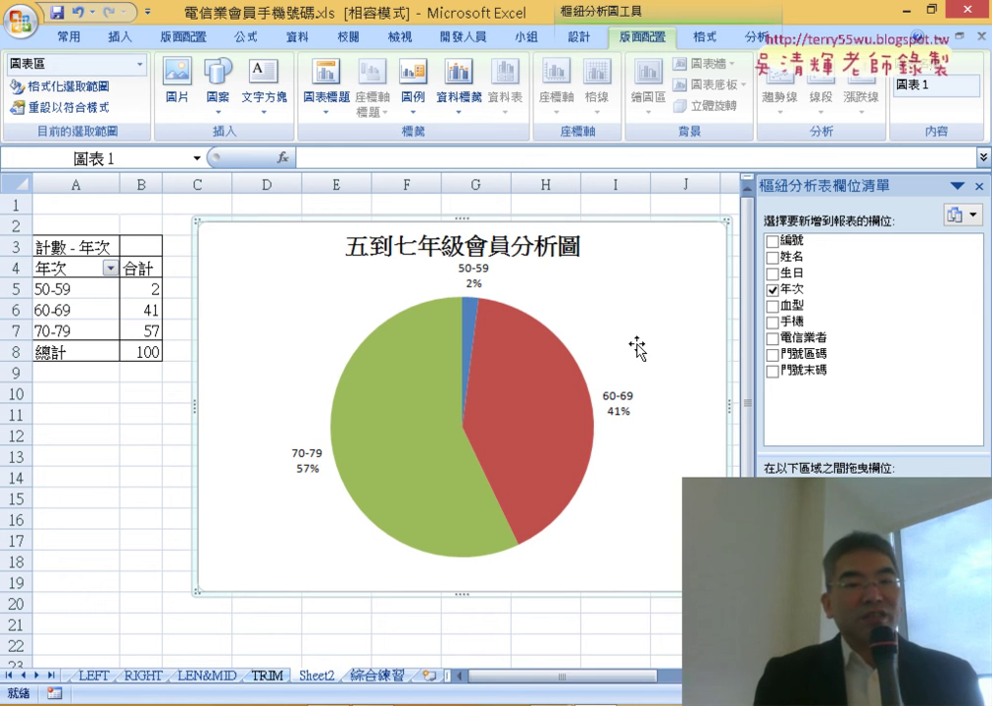
mouse_move(424, 380)
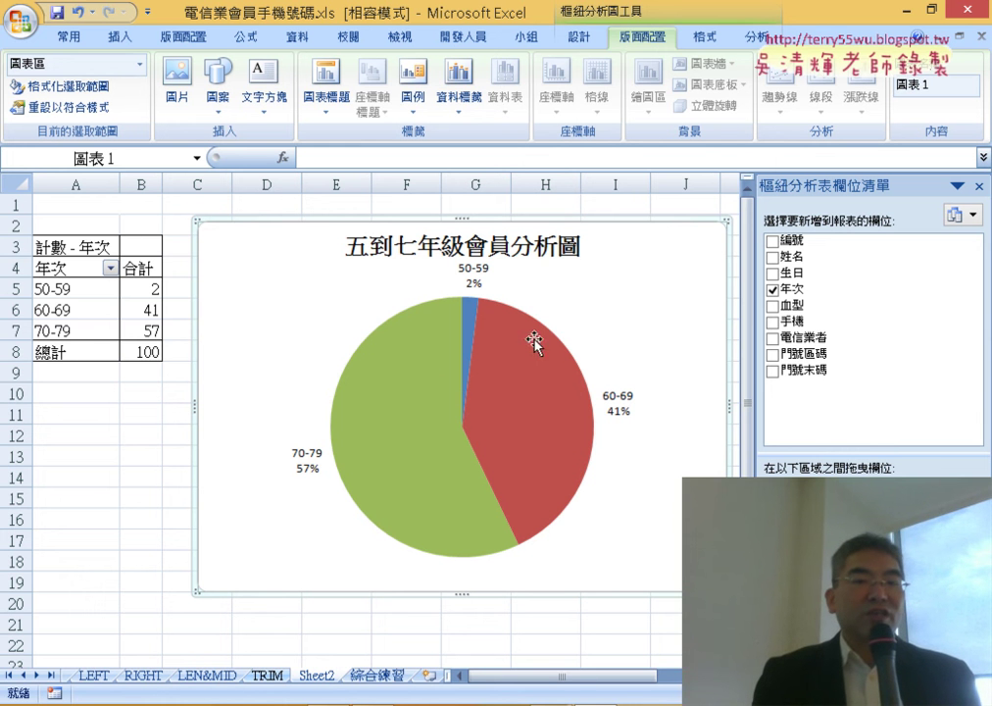
left_click(397, 376)
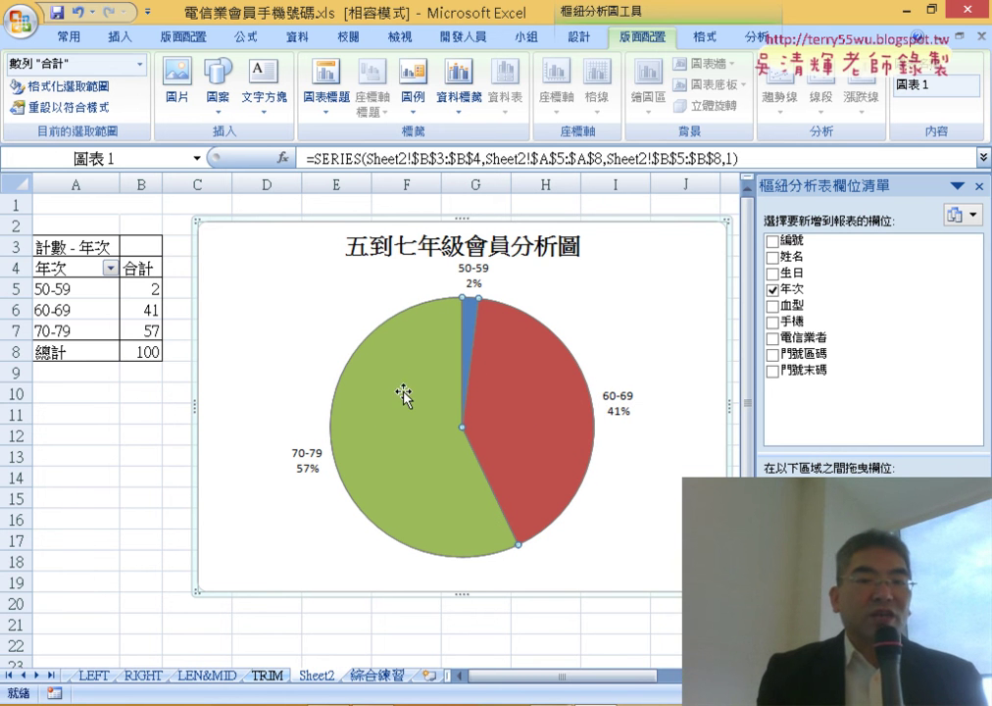
mouse_move(399, 408)
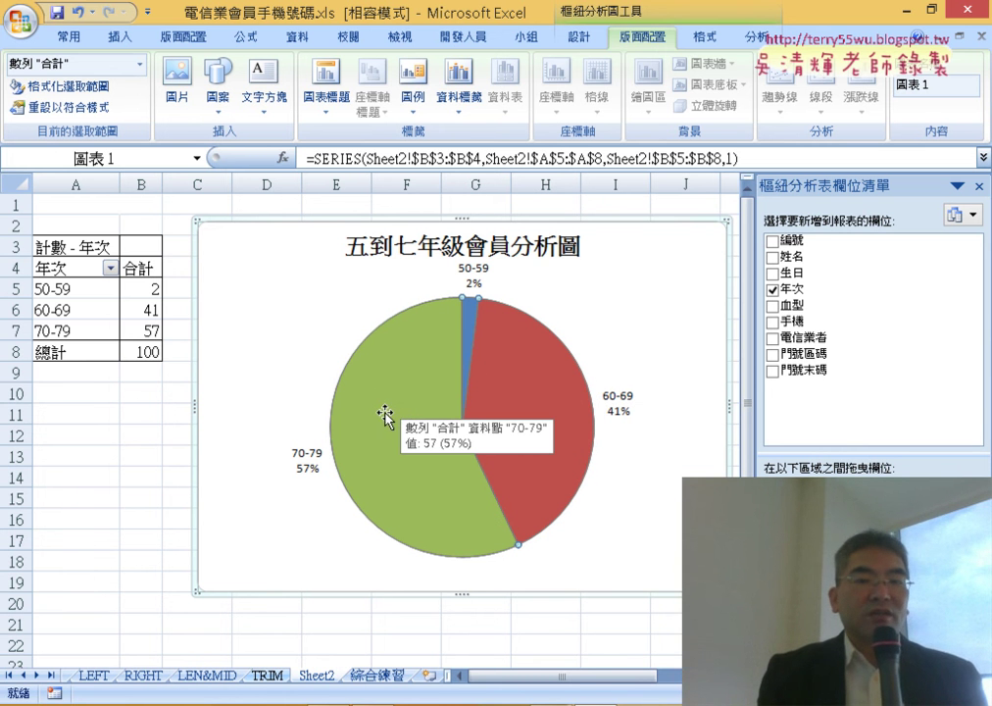
- Select the green 70-79 slice alone and drag it outward to explode it
left_click(388, 413)
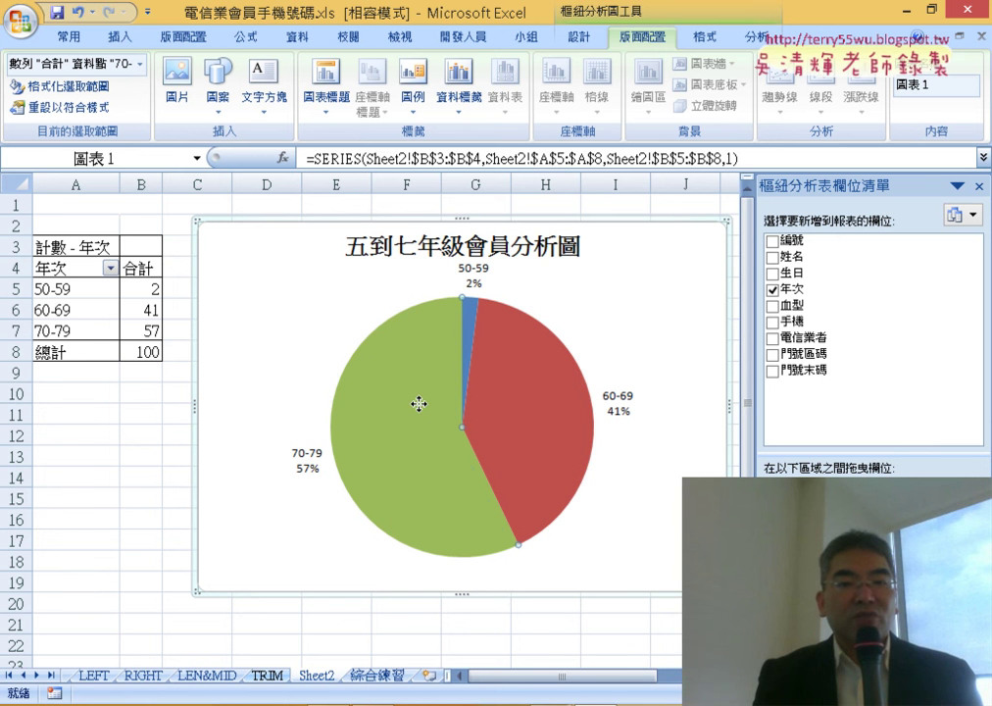
left_click_drag(405, 404, 400, 403)
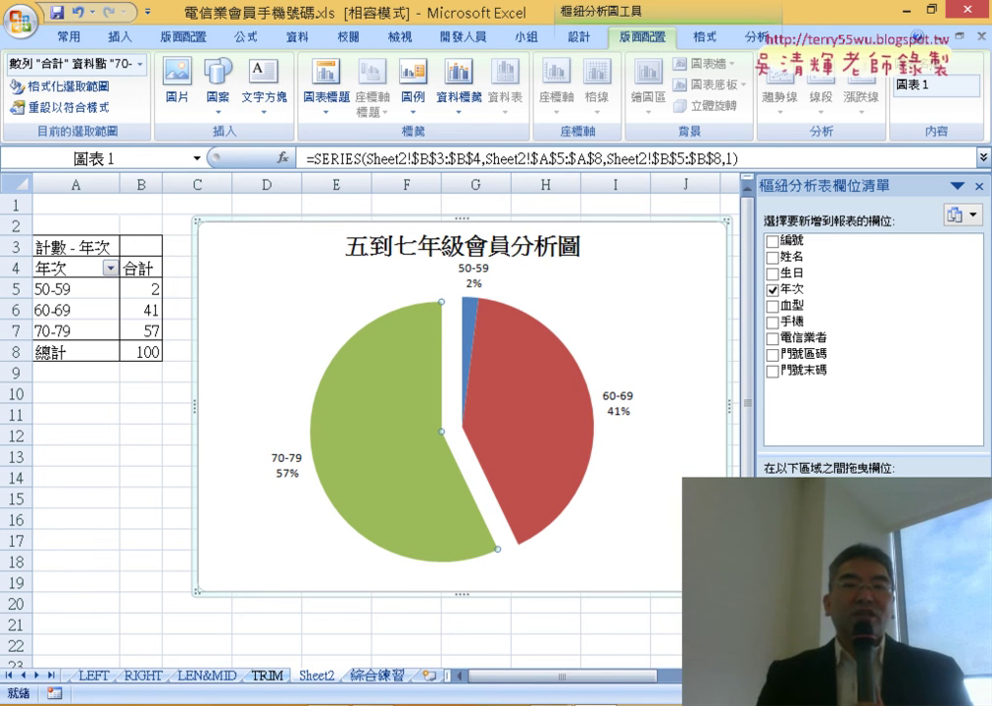
left_click(463, 88)
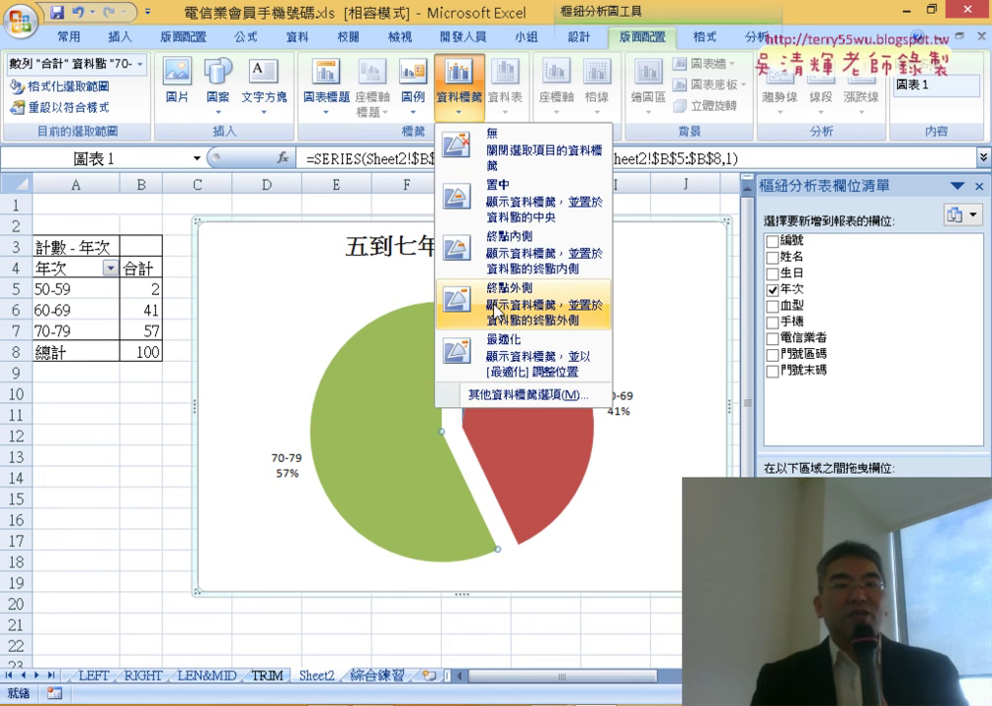
- Apply Format Data Labels to the 70-79 label so it shows name and percentage outside the slice
right_click(291, 470)
left_click(378, 619)
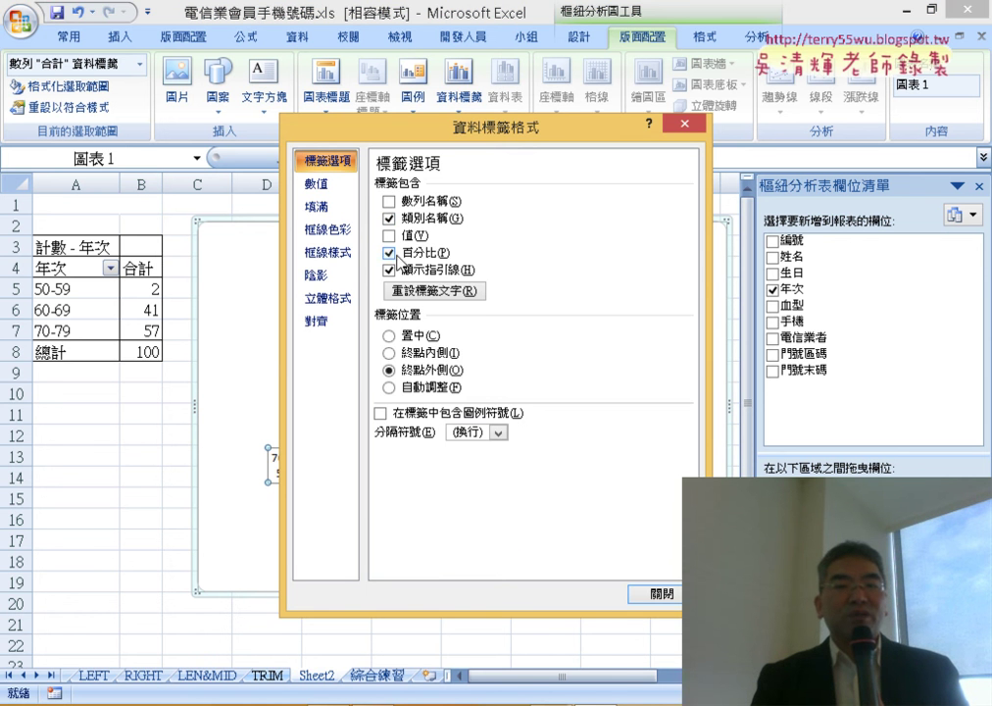
left_click(659, 595)
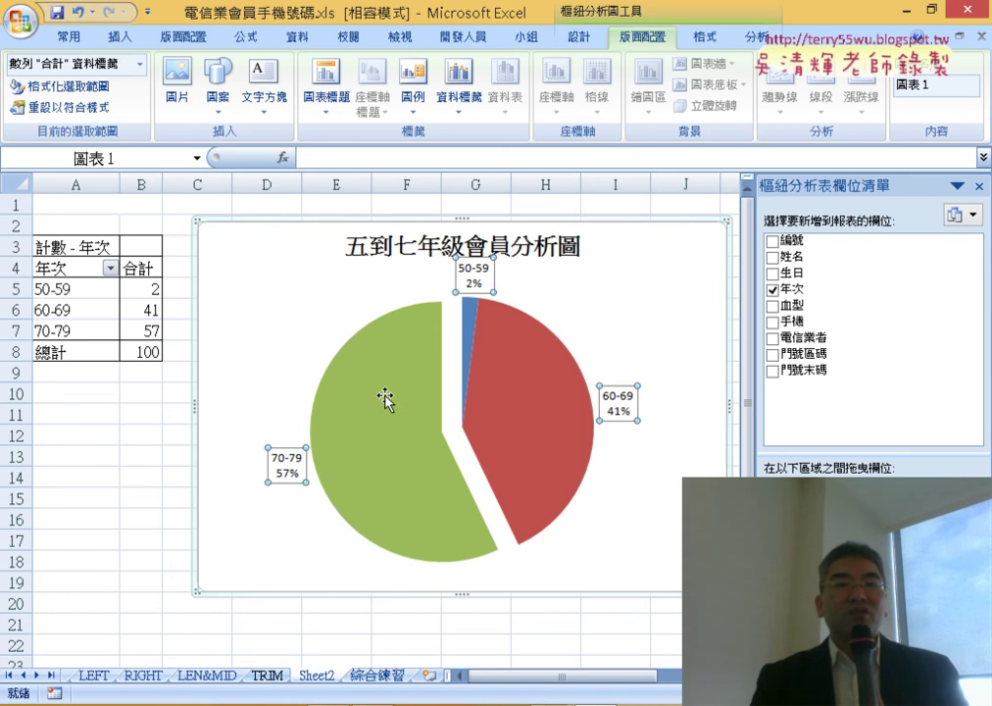
left_click(248, 261)
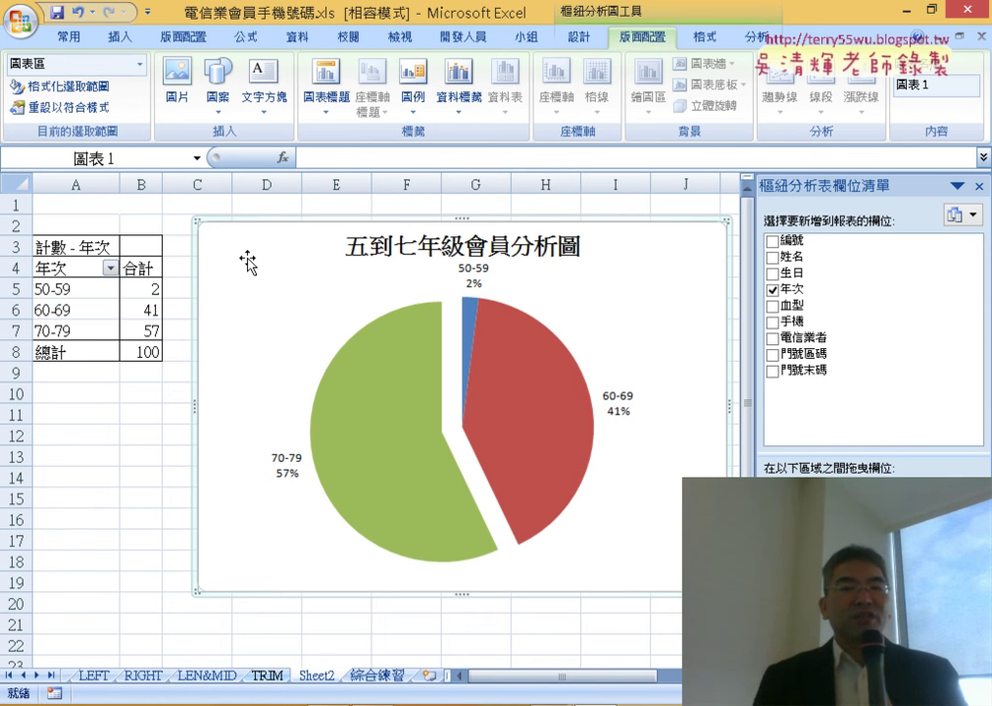
- Place a legend at the top of the chart, then delete it again
left_click(413, 83)
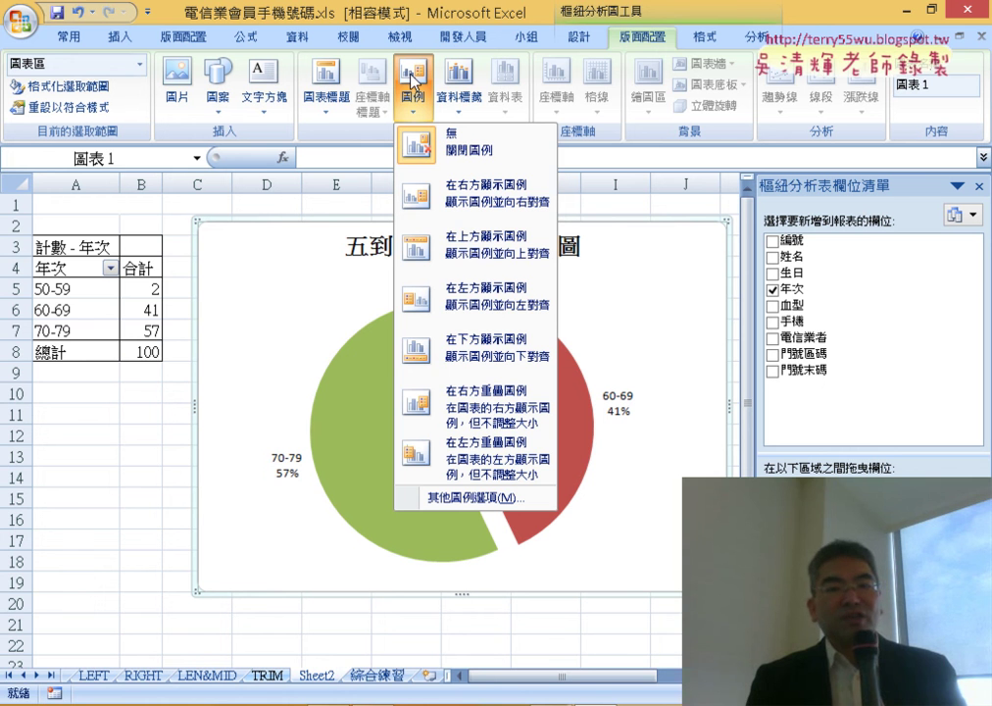
left_click(459, 275)
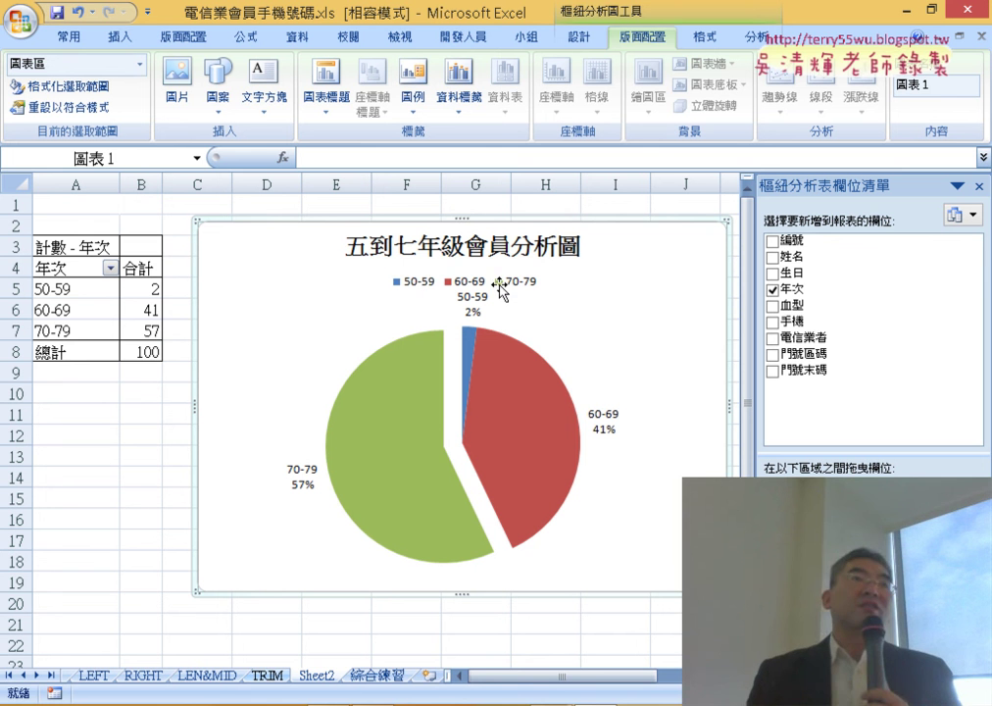
left_click(508, 294)
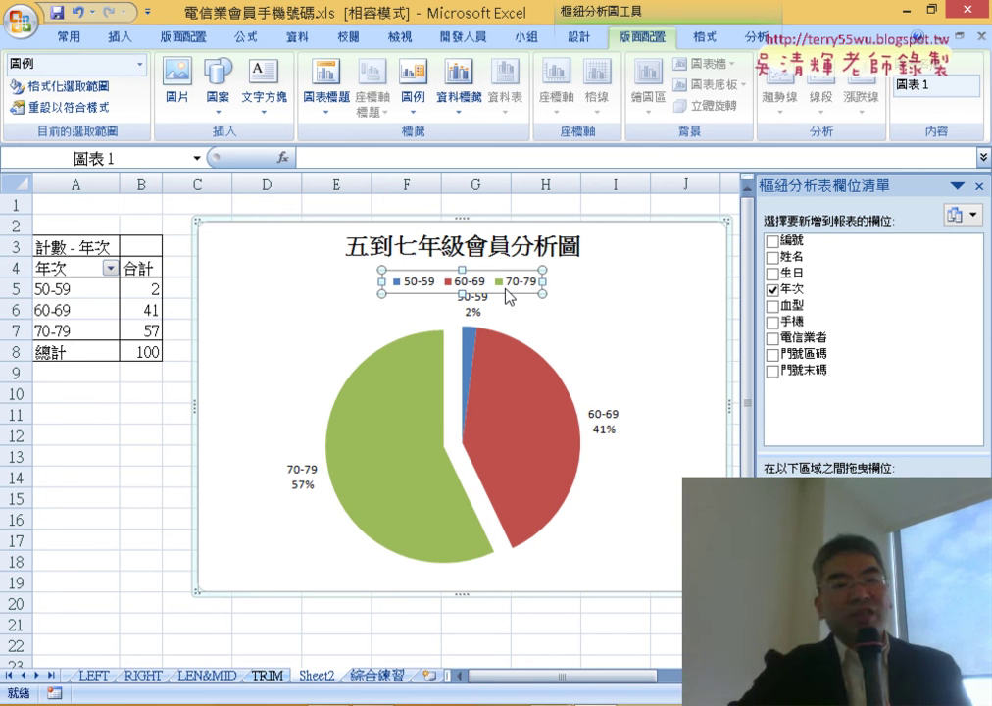
key("Delete")
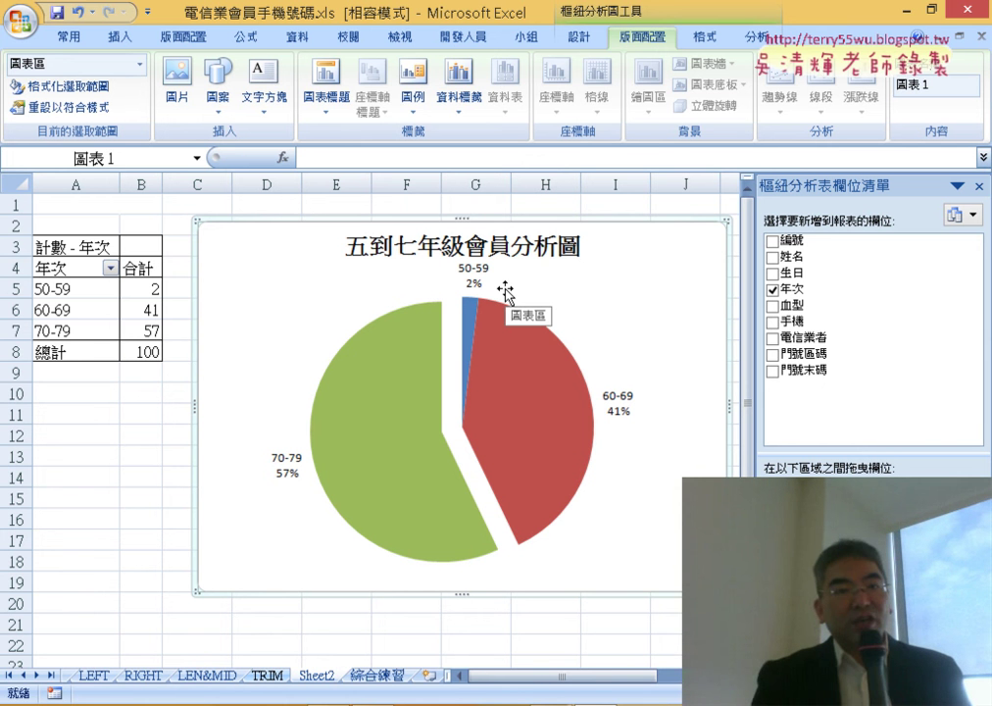
left_click(408, 84)
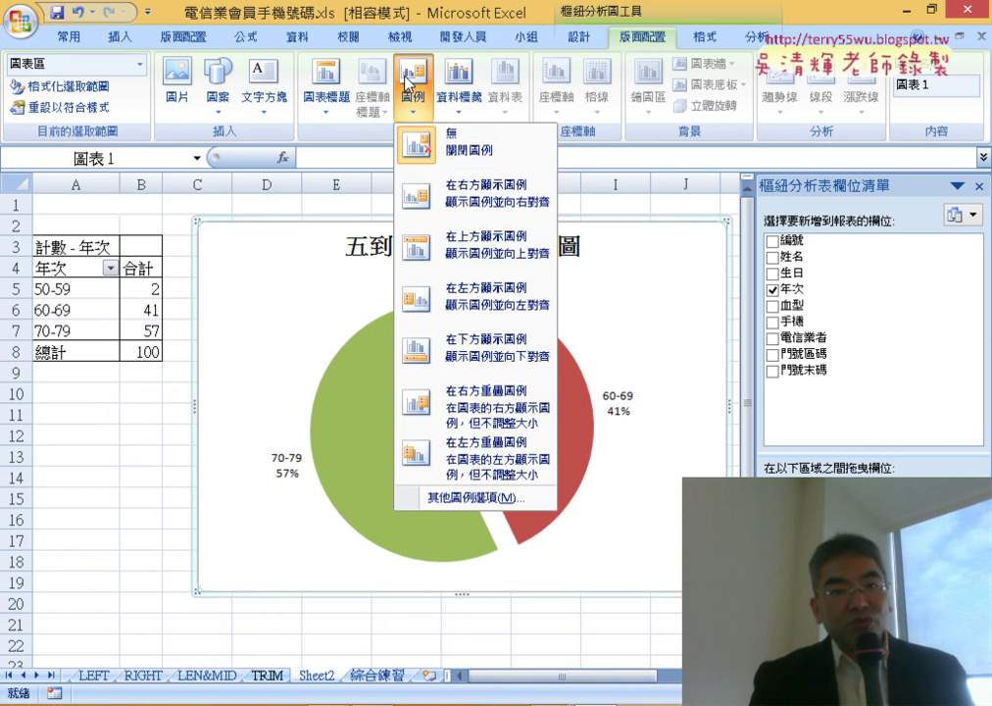
- Show the legend at Top, listing 50-59, 60-69 and 70-79 under the title
left_click(447, 250)
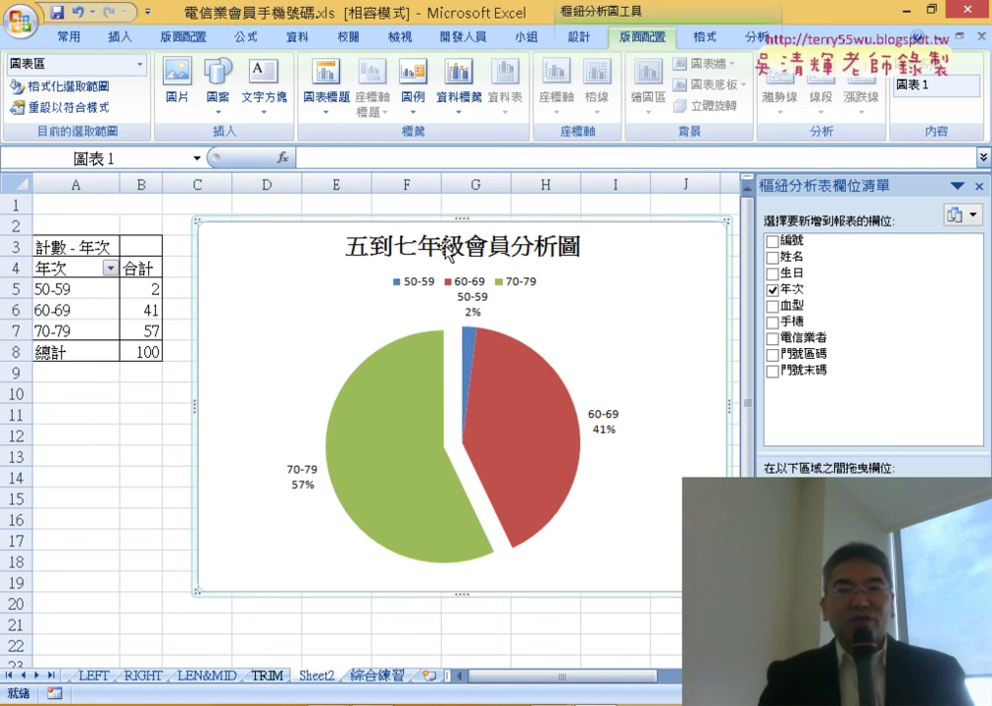
- Nudge the chart up-left and color the title 五到七年級會員分析圖 red
mouse_move(543, 426)
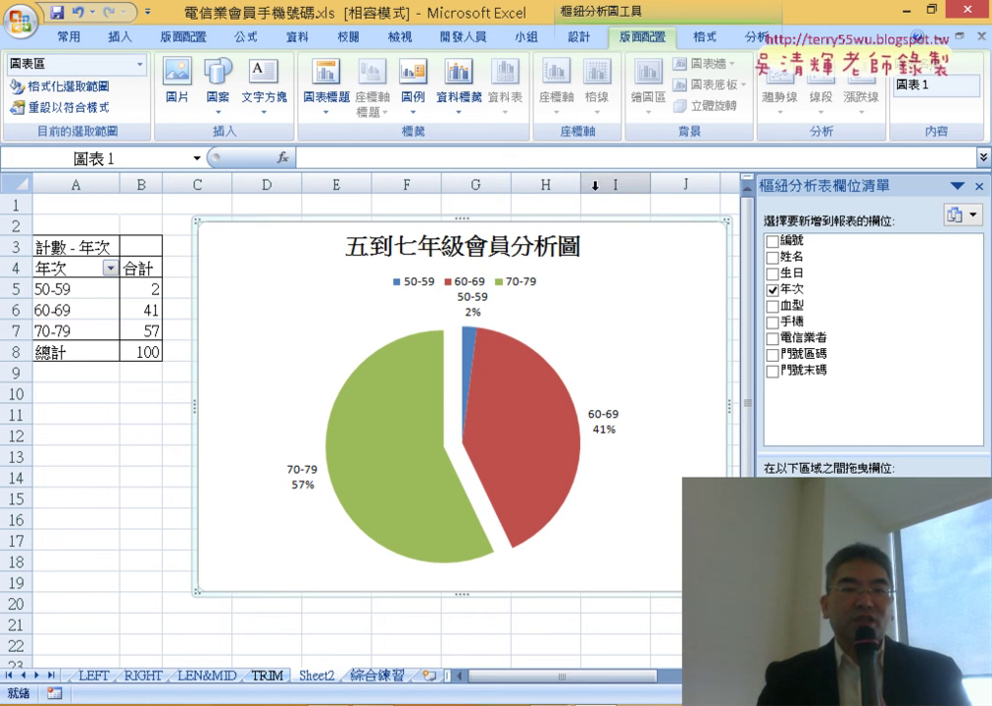
left_click_drag(591, 220, 560, 207)
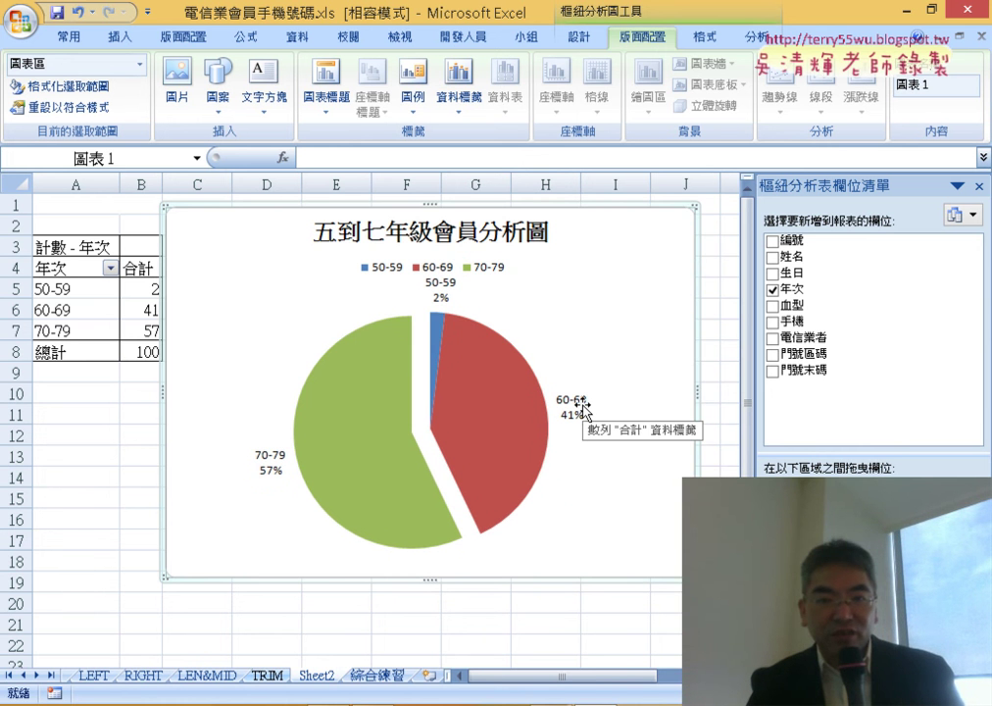
left_click(495, 231)
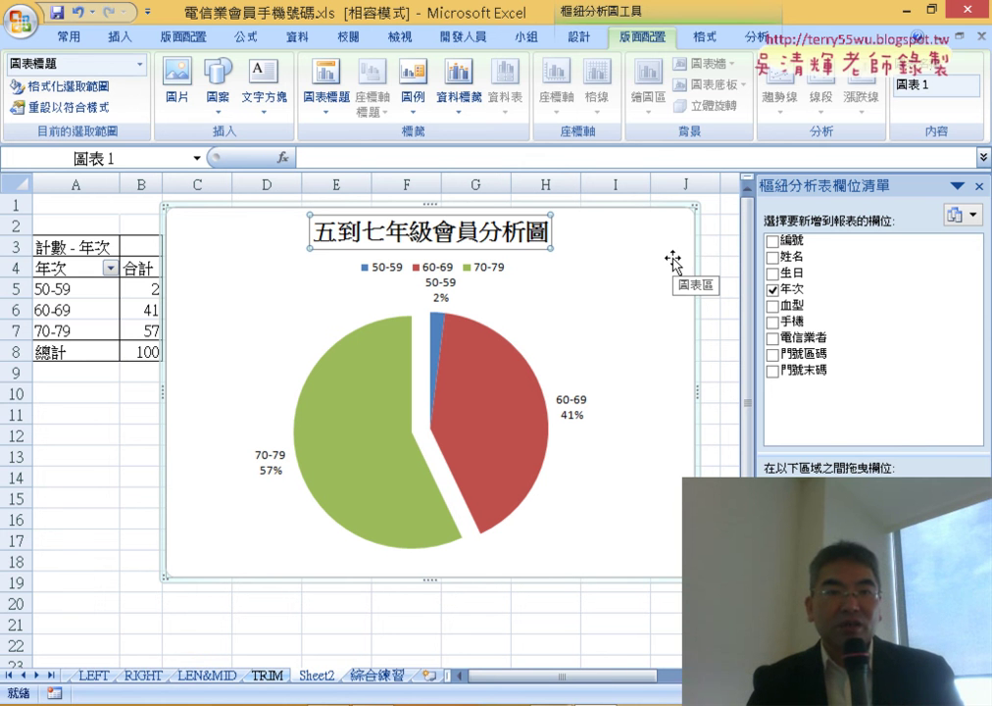
left_click(69, 37)
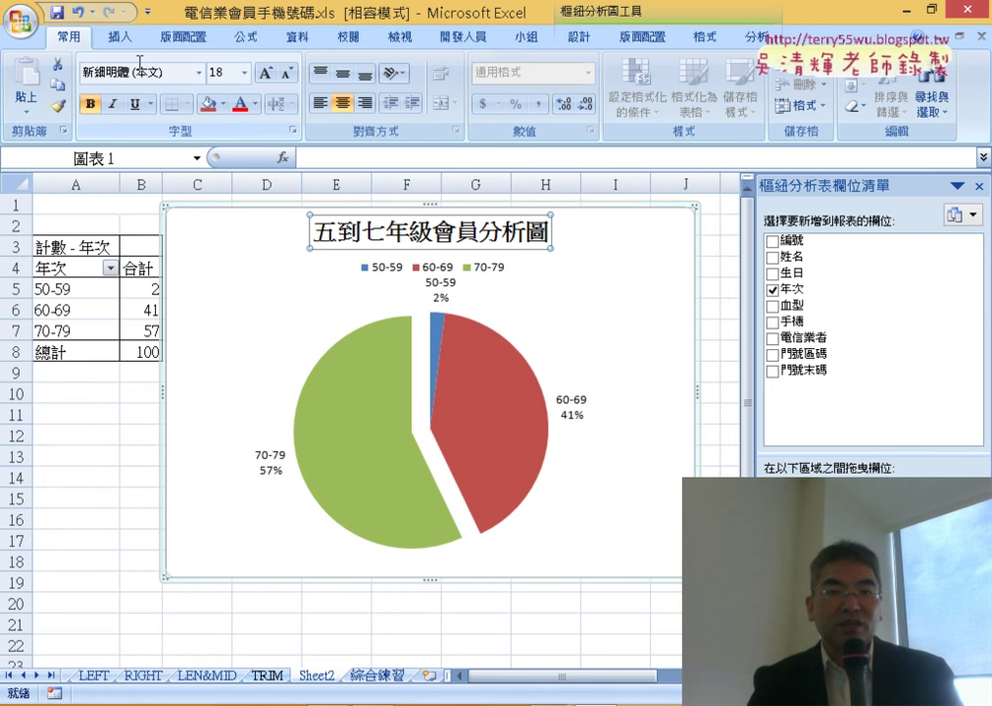
left_click(239, 103)
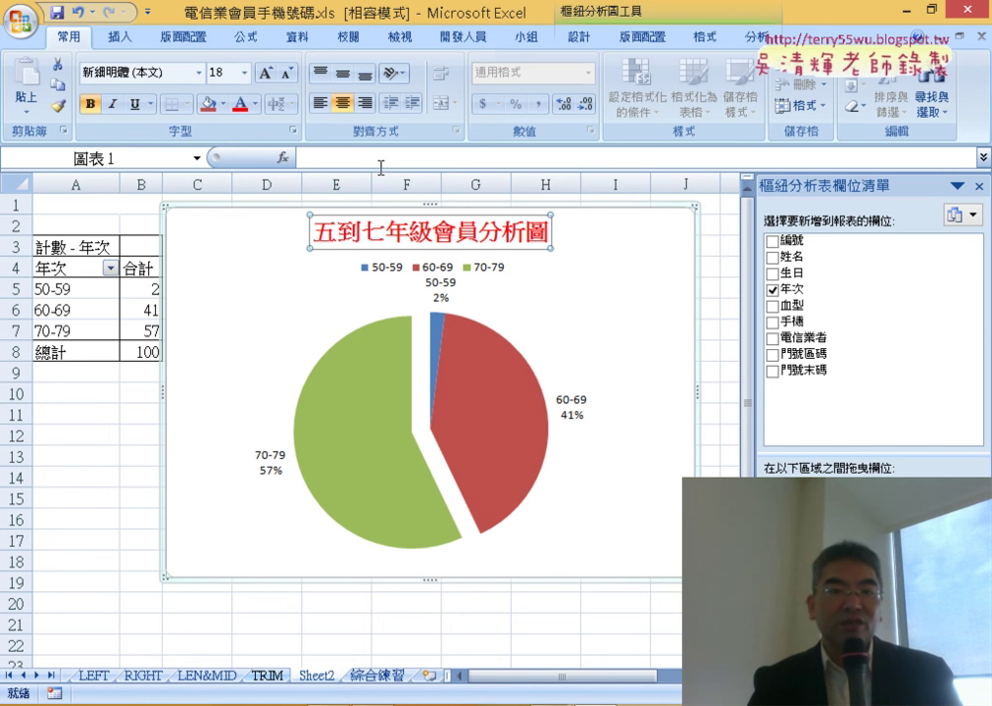
left_click(487, 268)
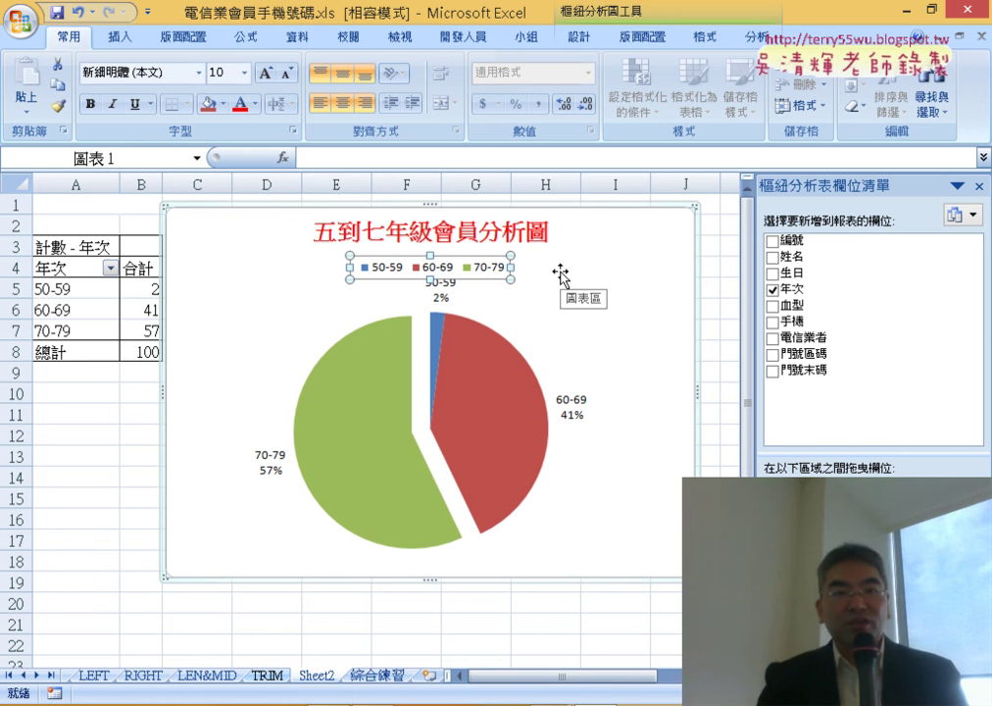
left_click(642, 37)
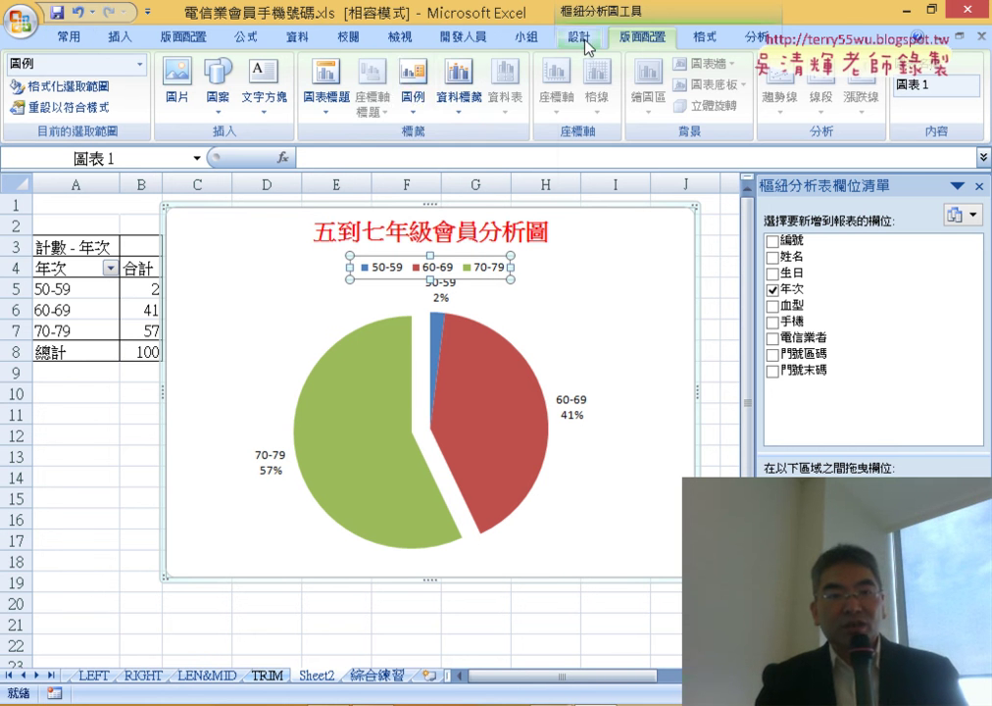
- Review the legend options, data labels and pie series, leaving the chart unchanged, then bring up the PowerPoint slides
left_click(413, 99)
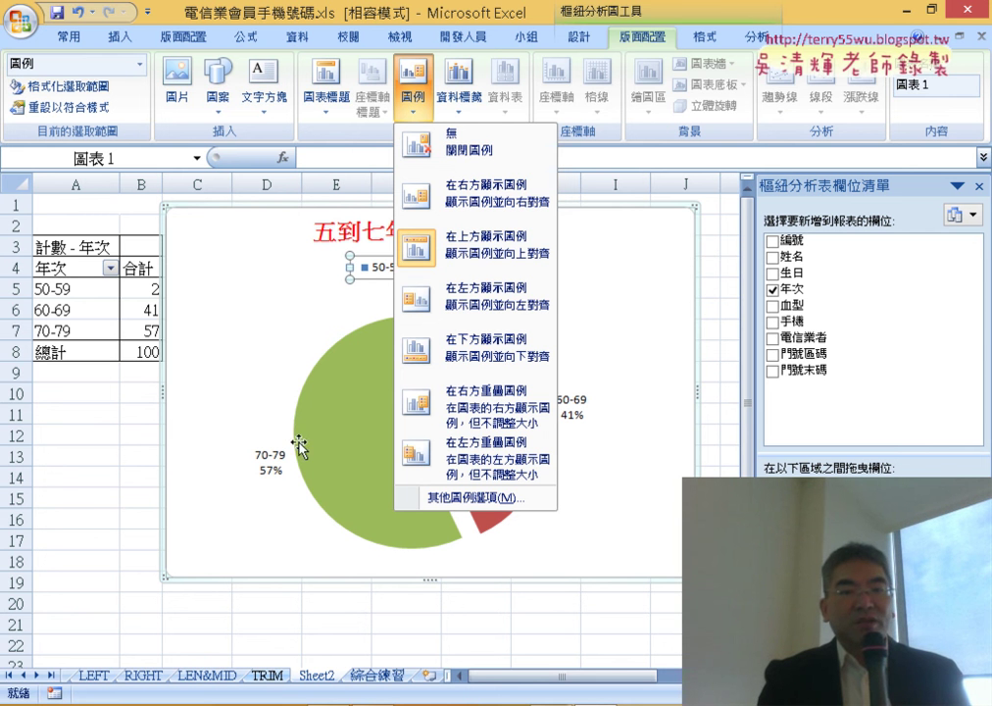
left_click(267, 475)
left_click(269, 475)
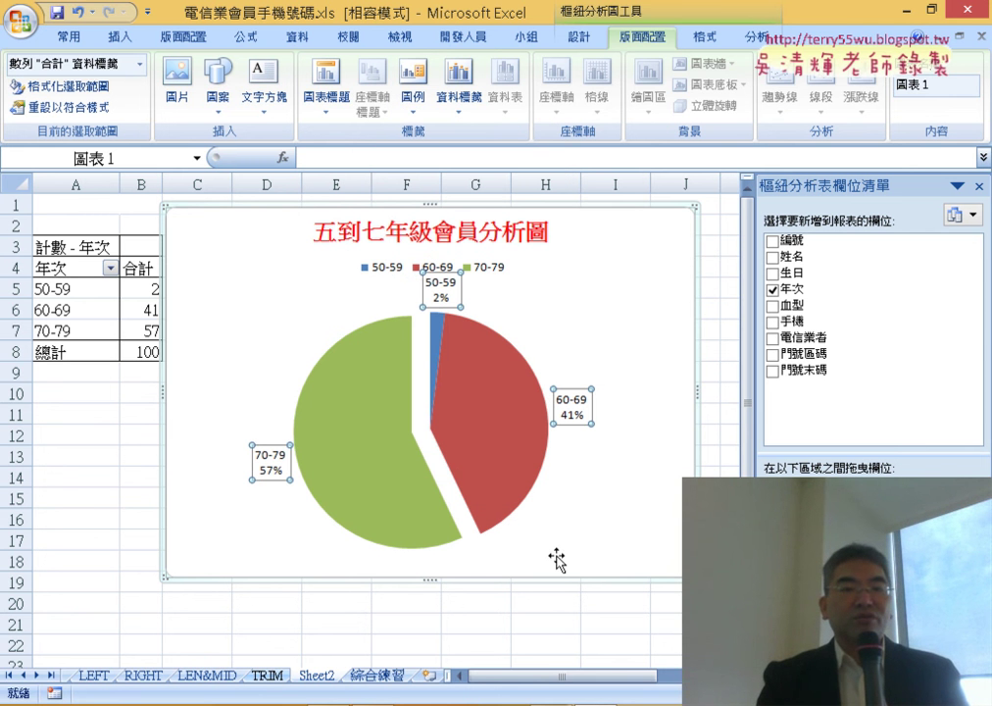
left_click(314, 435)
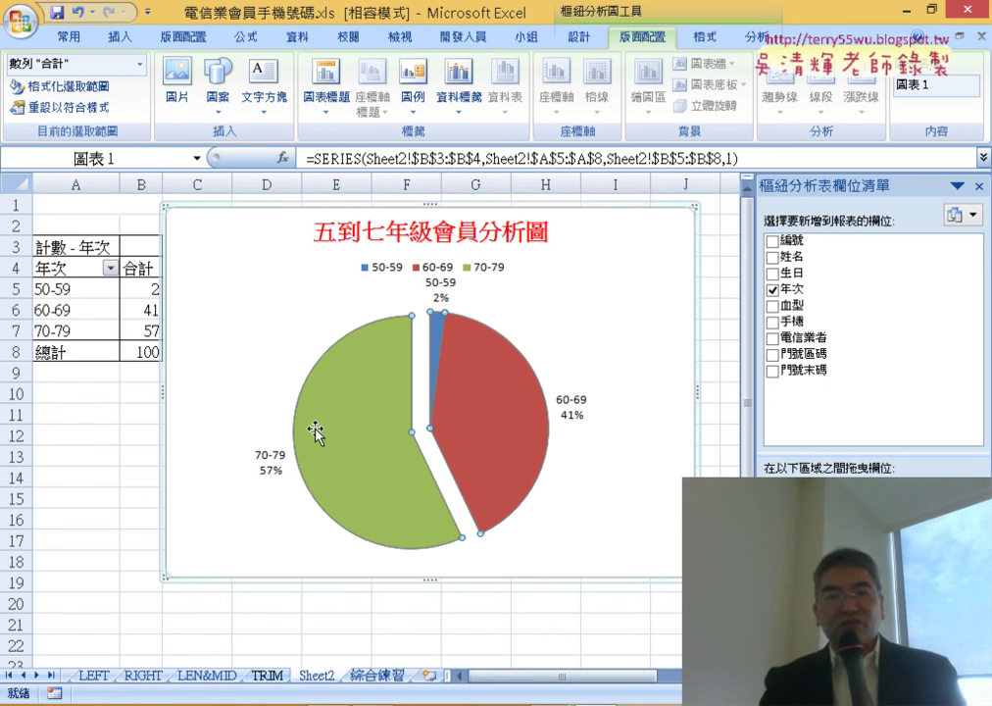
mouse_move(397, 537)
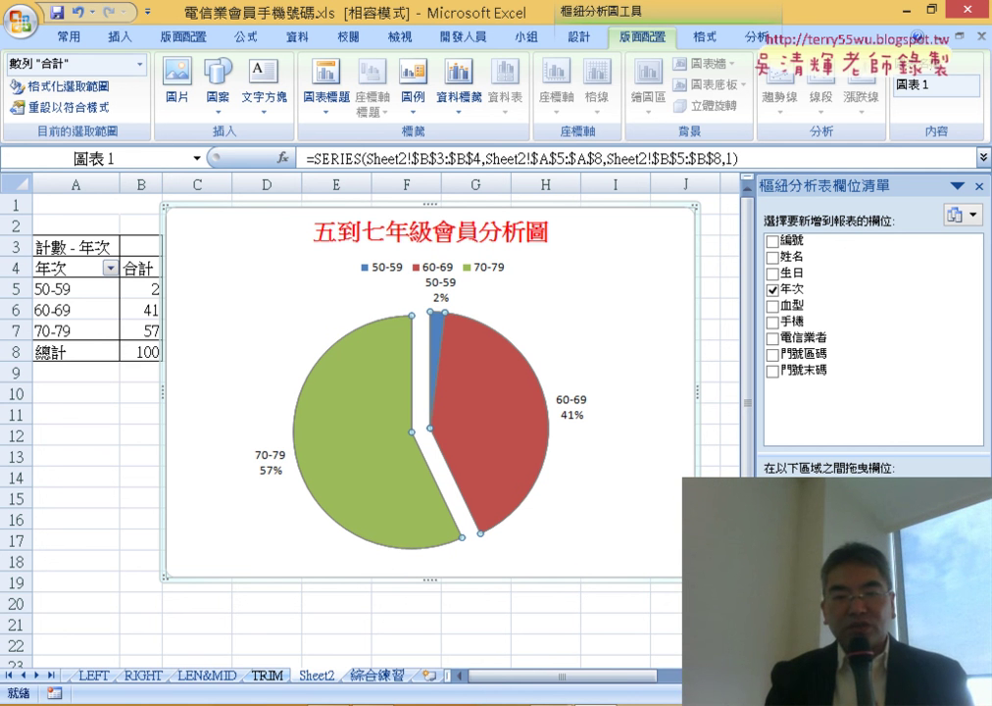
left_click(551, 691)
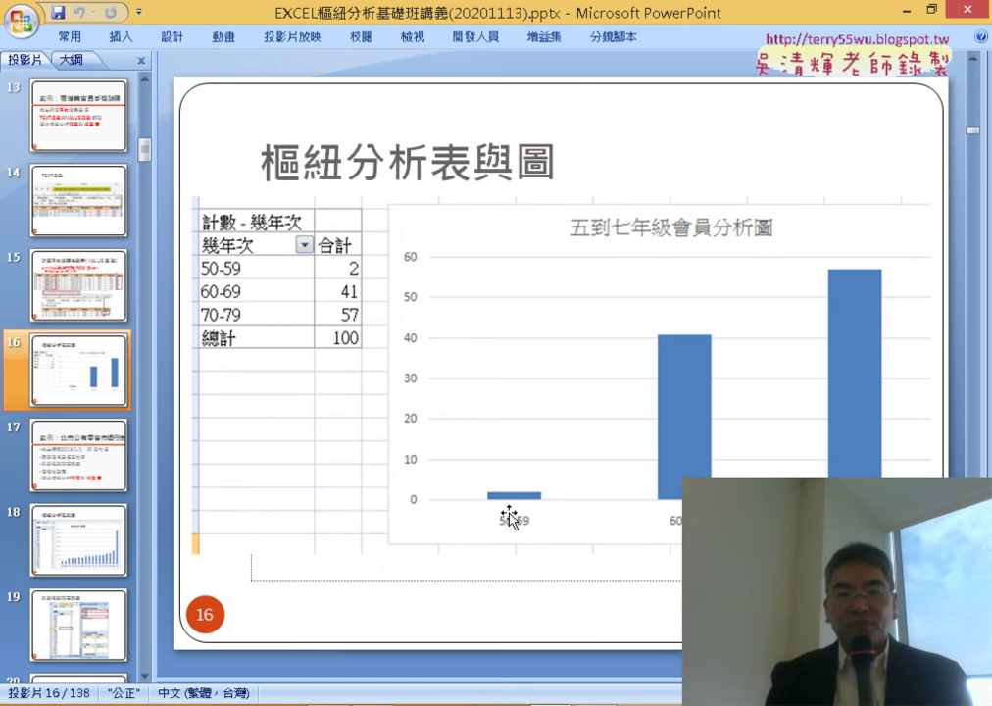
- Scroll the deck to slide 18's 2019/1/1 青蔥 pivot chart and bring up the example-files folder
scroll(511, 514, "down", 1)
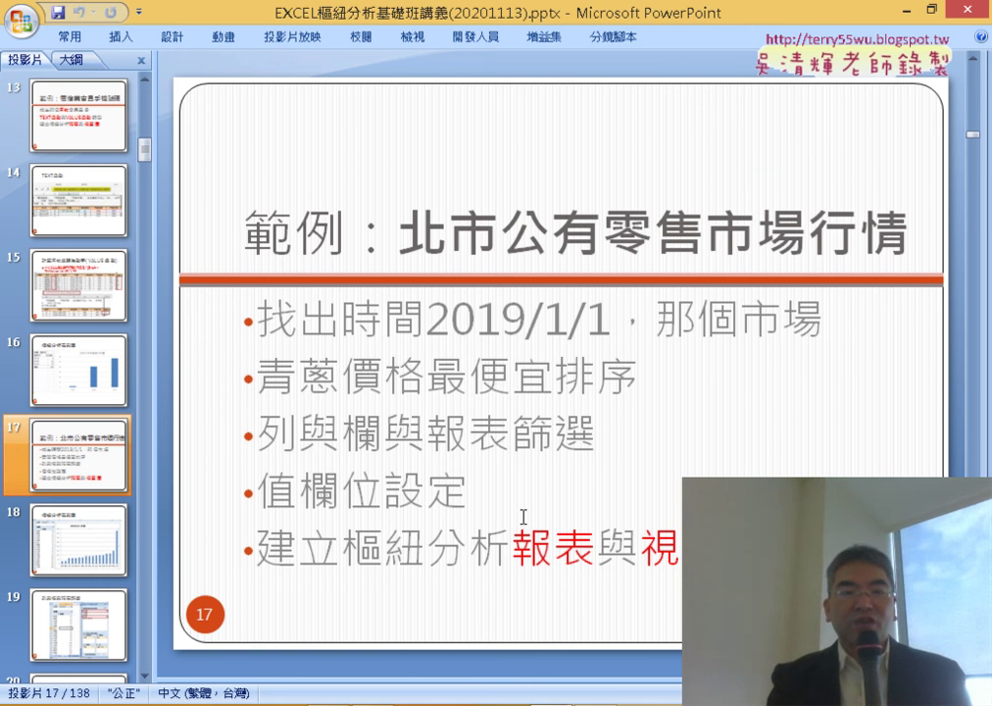
scroll(523, 517, "down", 1)
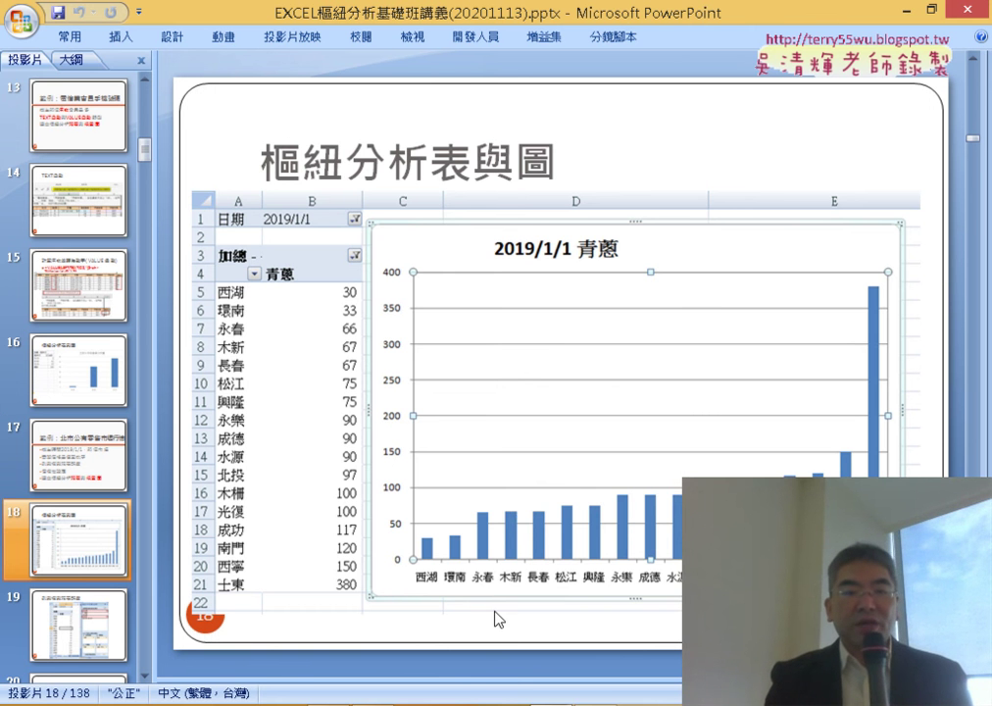
key("alt+Tab")
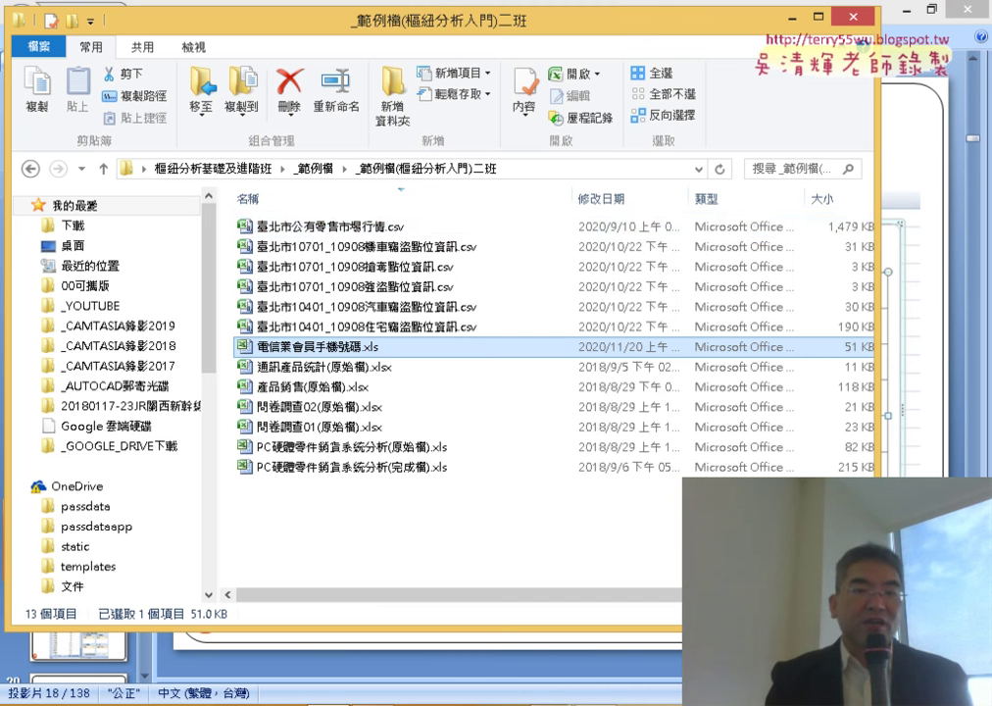
- Find 臺北市公有零售市場行情.csv in the sorted folder, mark it in red, and open it in Excel
left_click(392, 231)
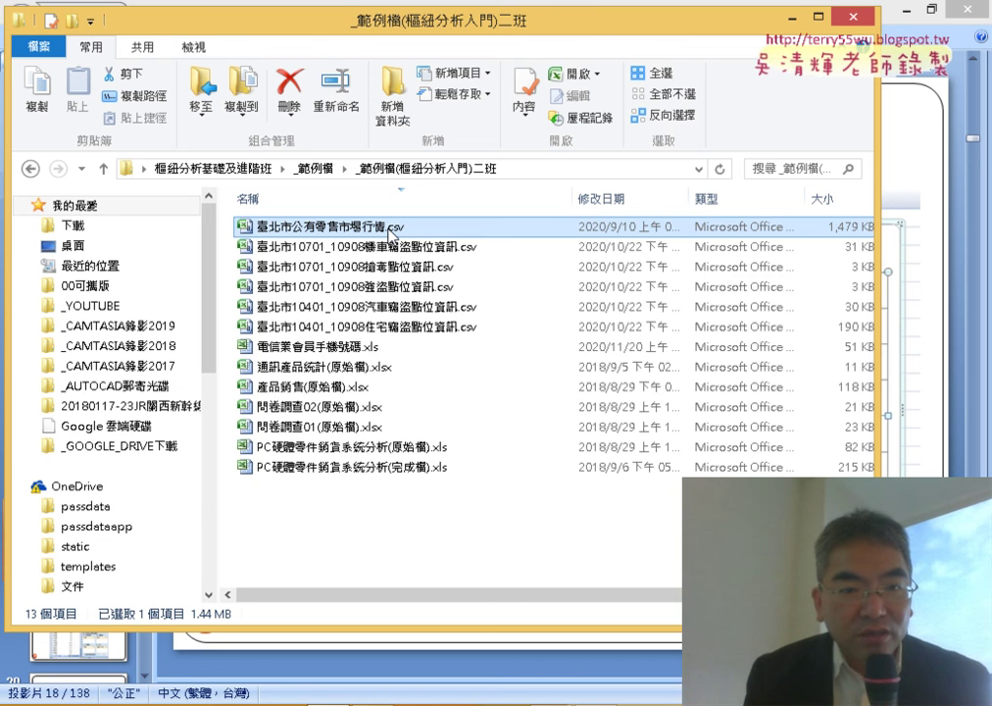
left_click(382, 198)
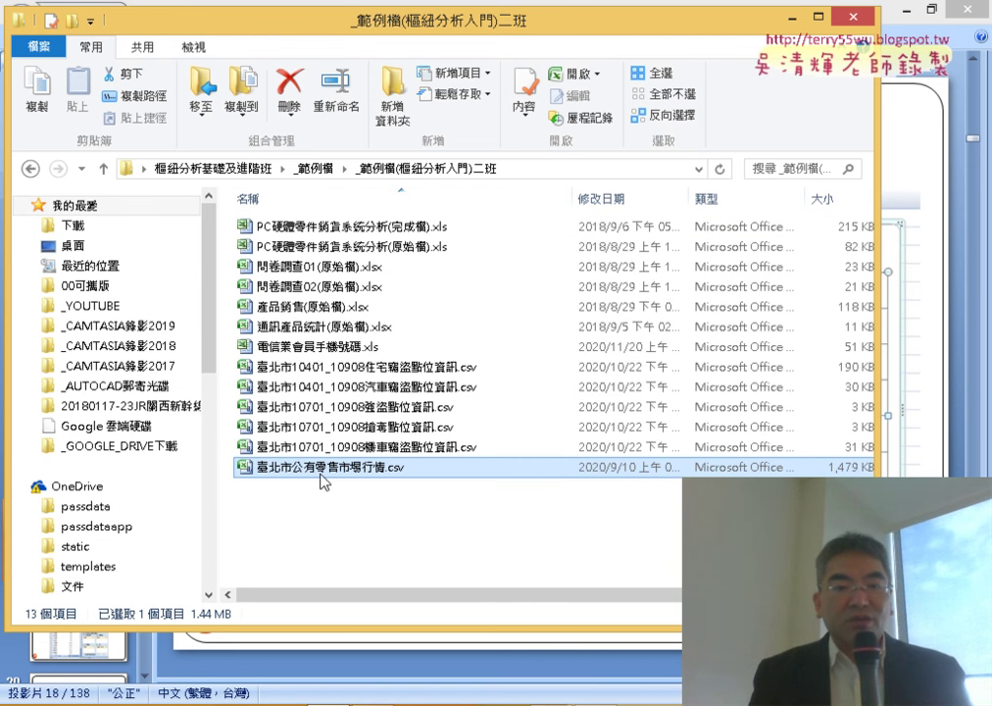
mouse_move(297, 477)
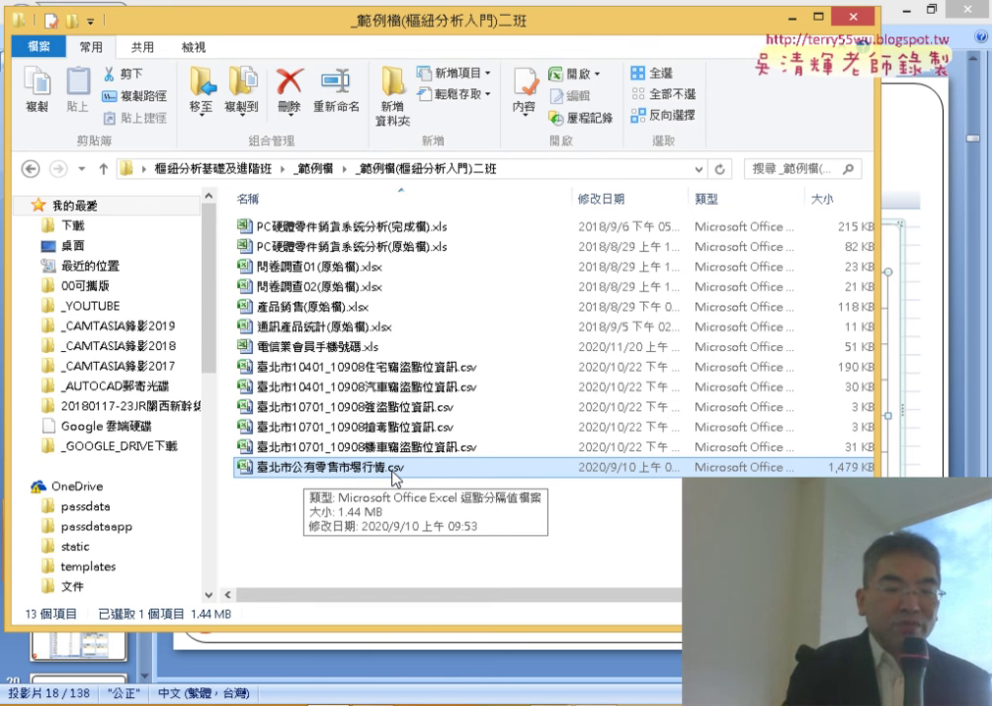
double_click(395, 478)
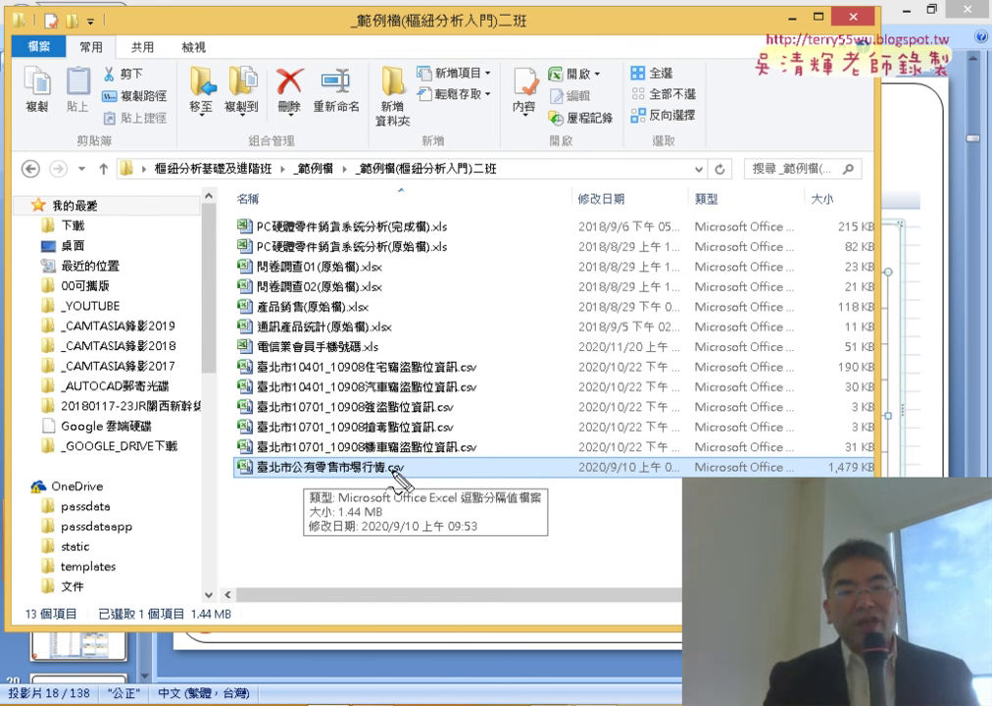
mouse_move(365, 454)
left_mouse_down()
mouse_move(451, 468)
mouse_move(432, 505)
left_mouse_up()
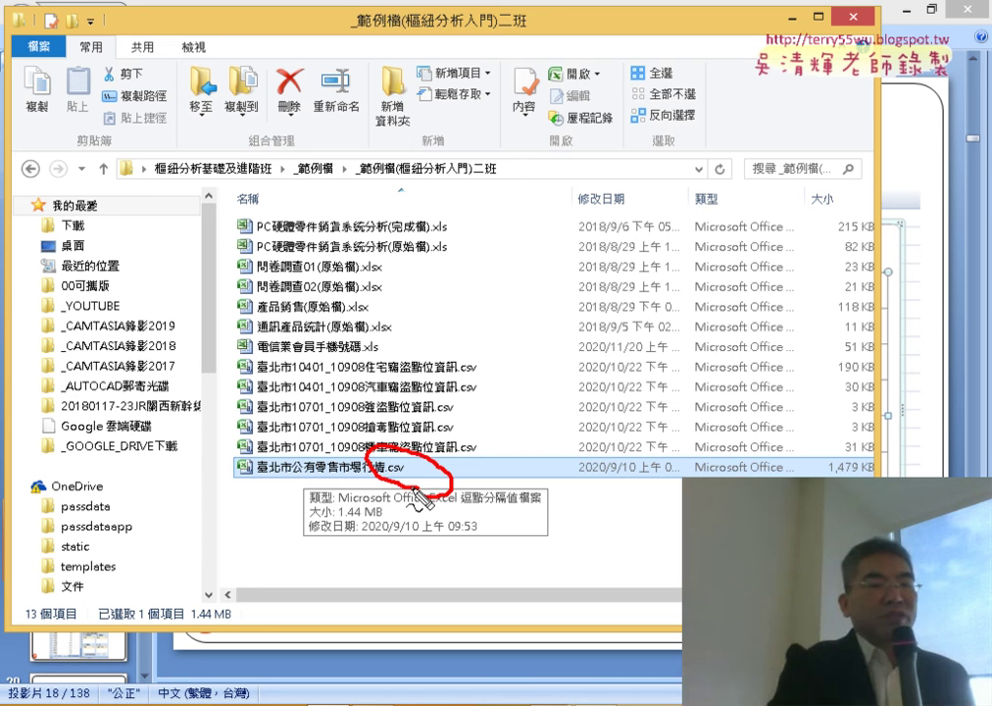
key("Escape")
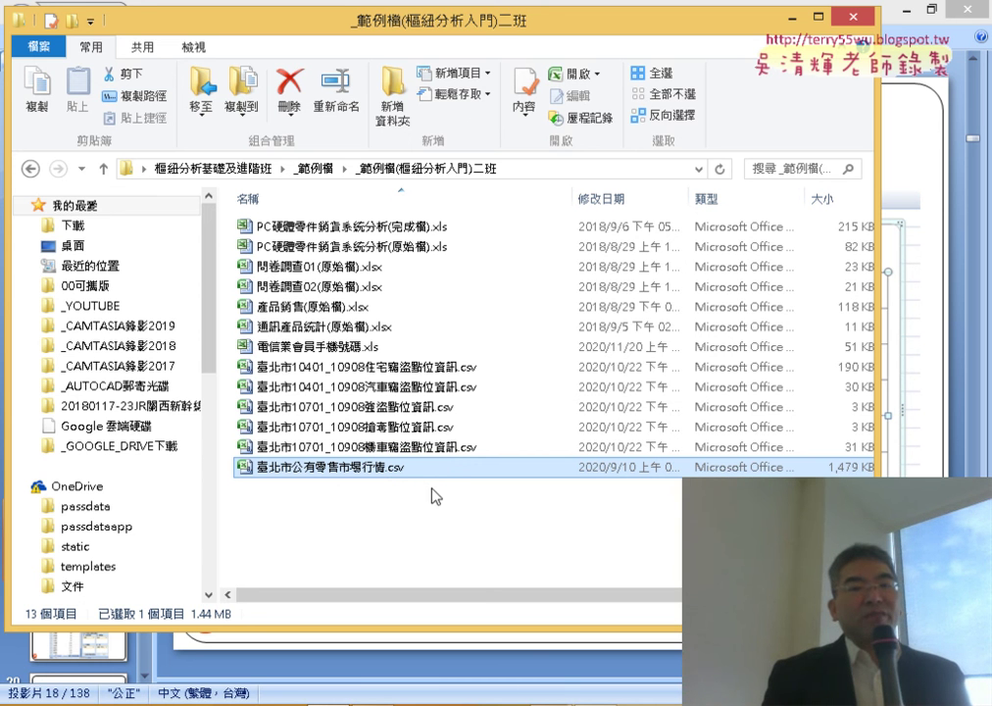
double_click(411, 474)
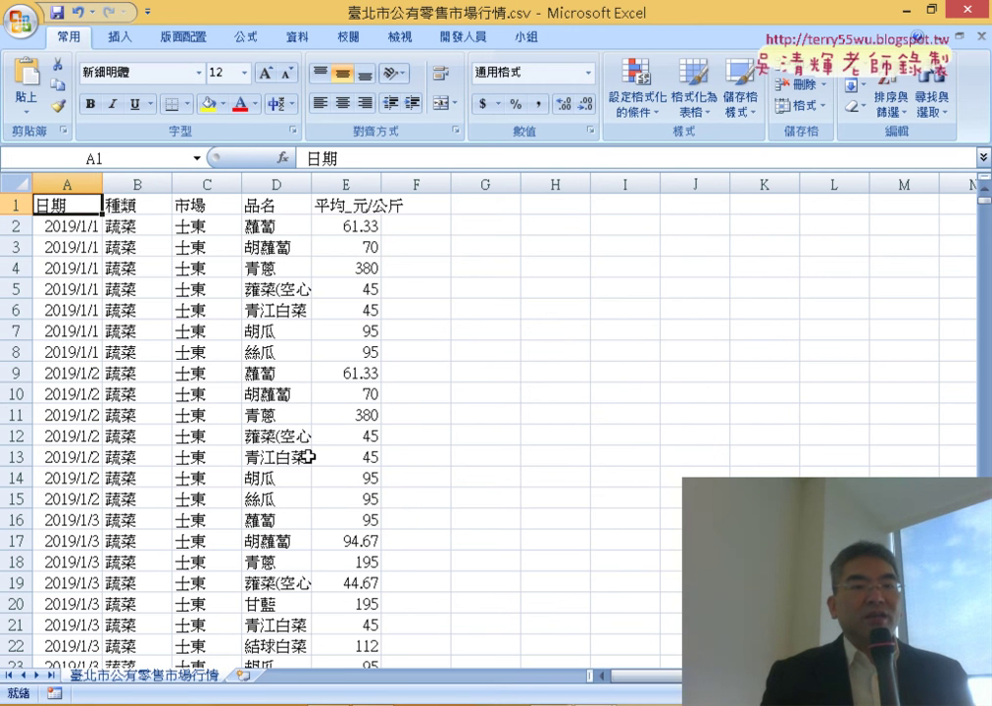
- Autofit column A for the dates and confirm the data ends at row 24475
double_click(103, 184)
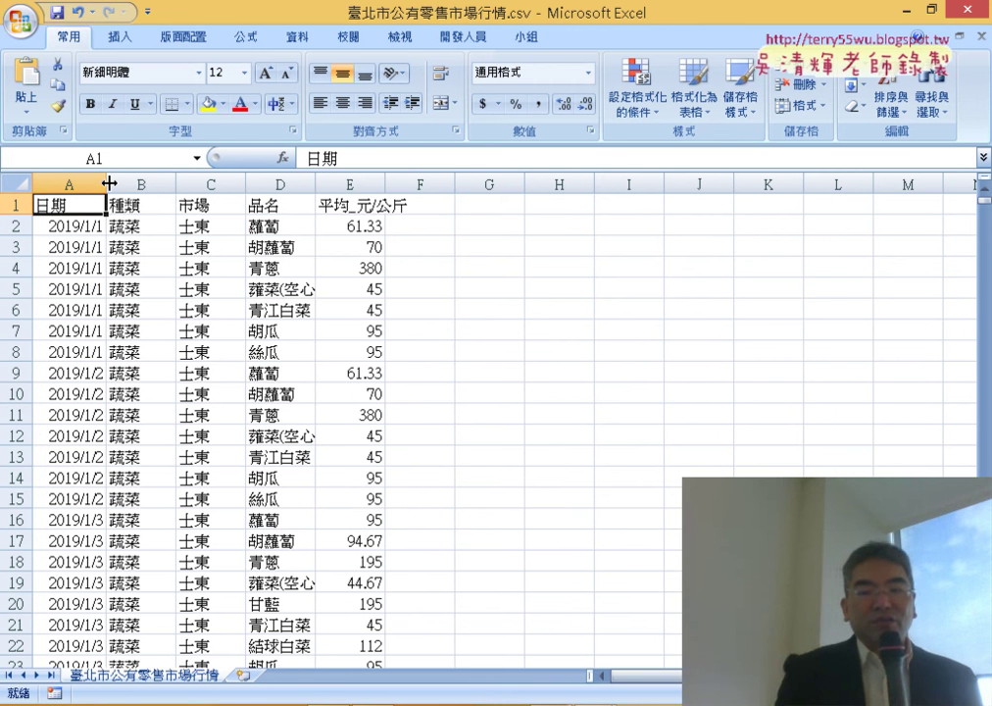
left_click(93, 288)
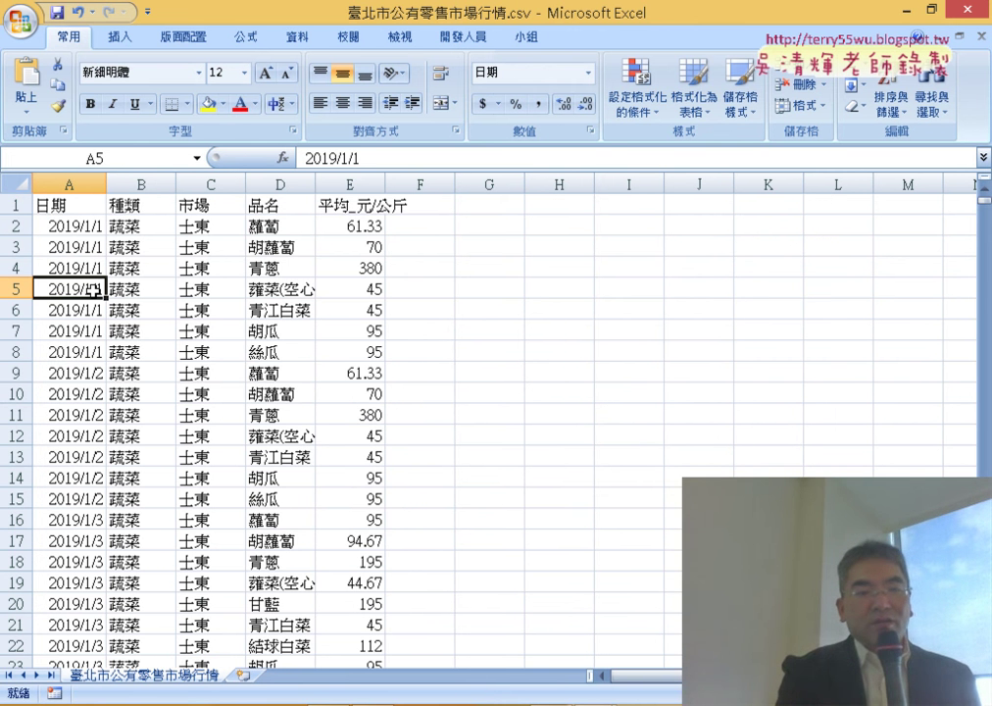
key("ctrl+Down")
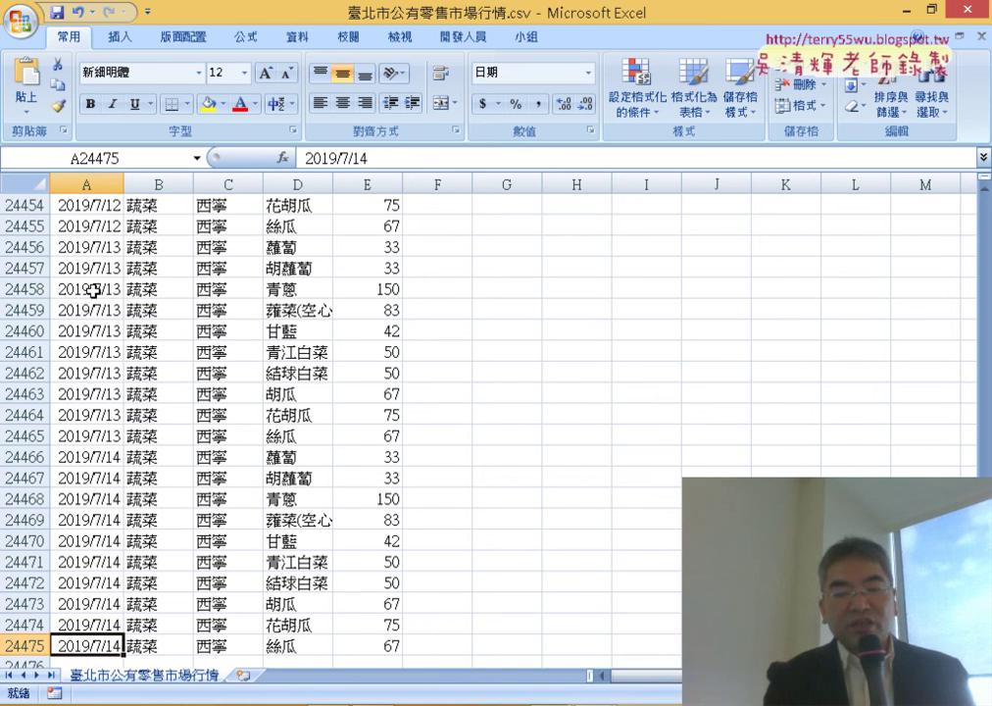
key("ctrl+Home")
- Walk through the 種類 and 市場 headers and the column D item names, then return to slide 17
key("Right")
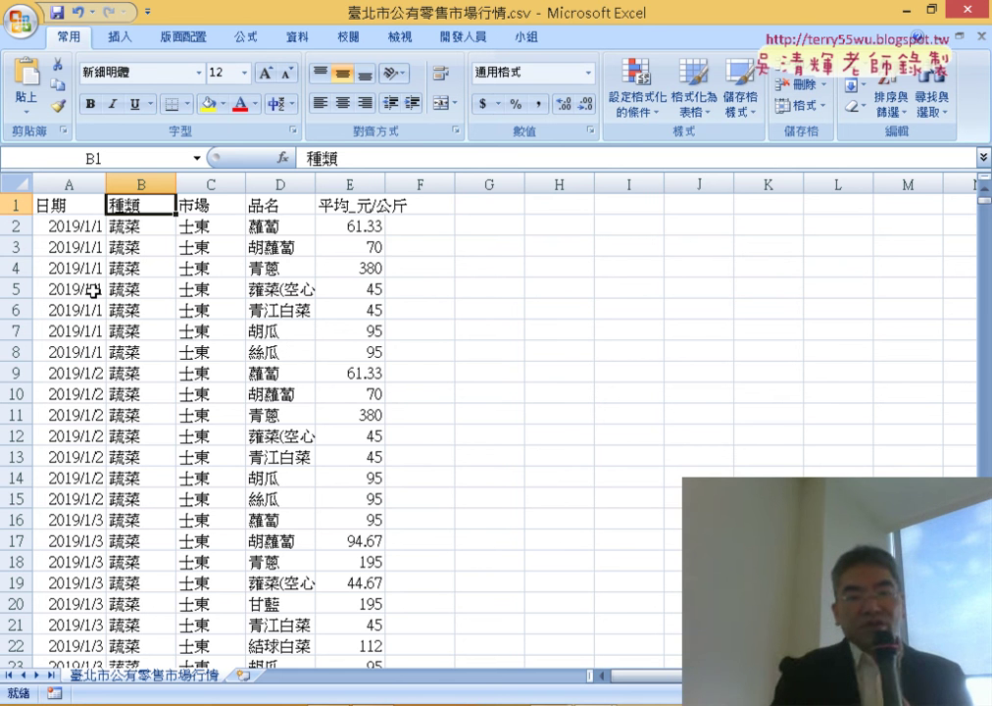
key("Right")
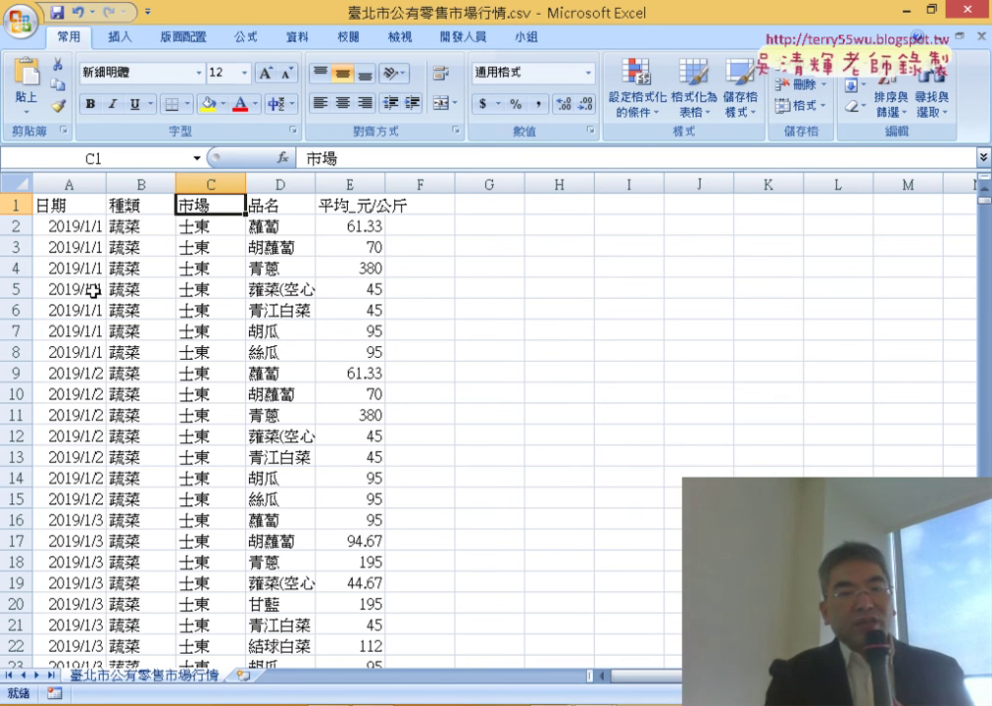
key("Down")
key("Down")
key("Right")
key("Down")
key("Down")
key("Down")
key("Down")
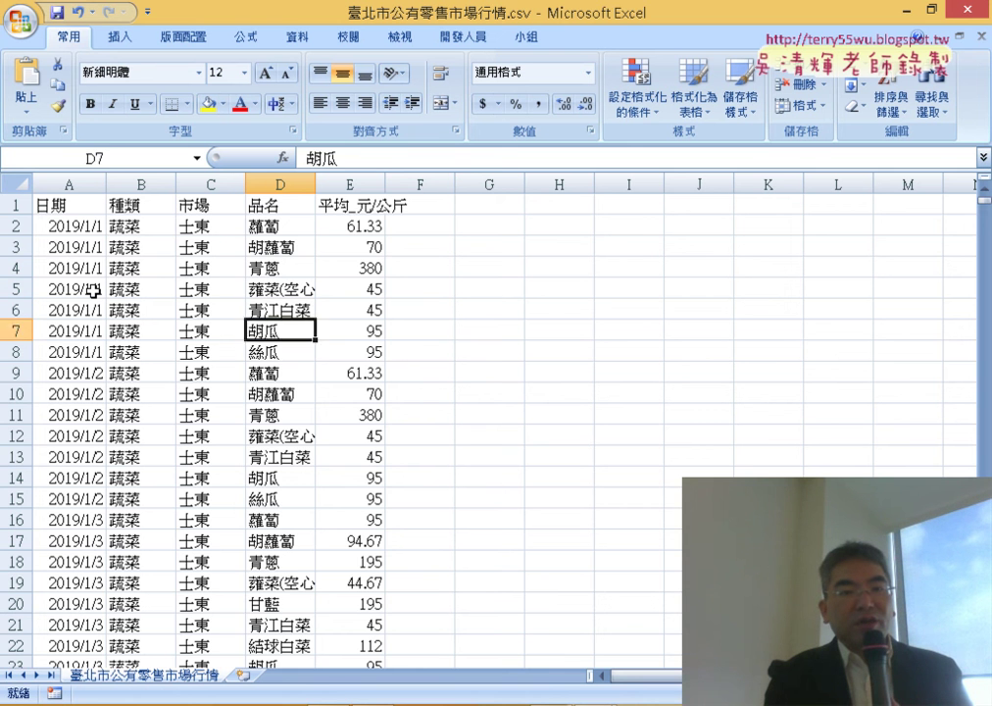
key("Down")
key("Down")
key("Down")
key("Down")
key("Down")
key("Down")
key("Down")
key("Down")
key("Down")
key("Down")
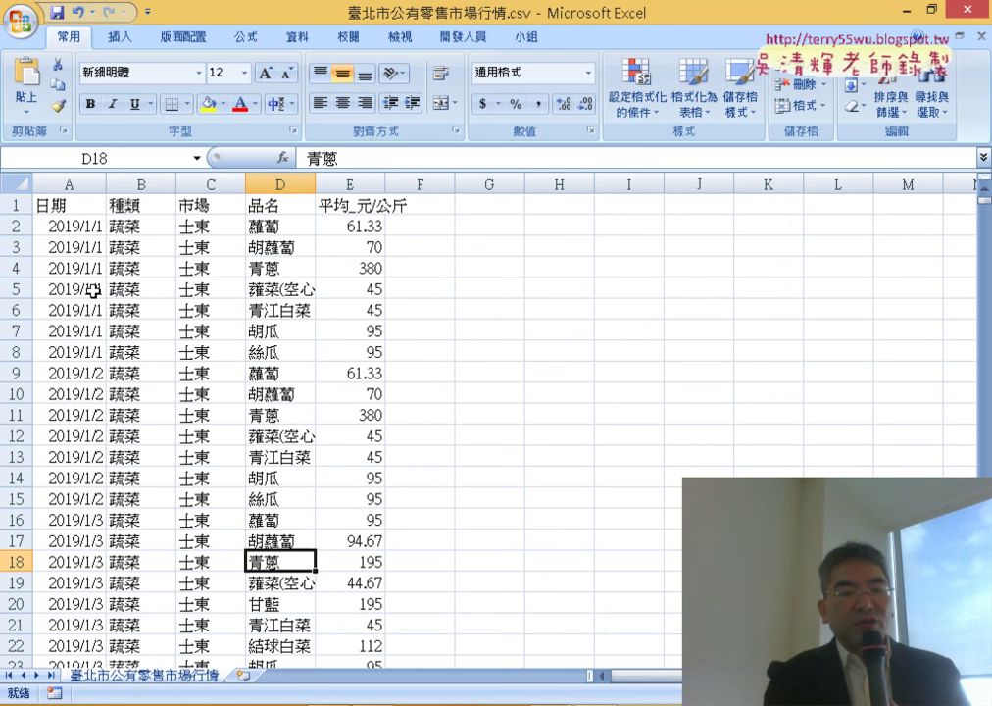
key("Down")
key("Down")
key("Down")
key("Down")
key("Down")
key("Down")
key("Down")
key("Down")
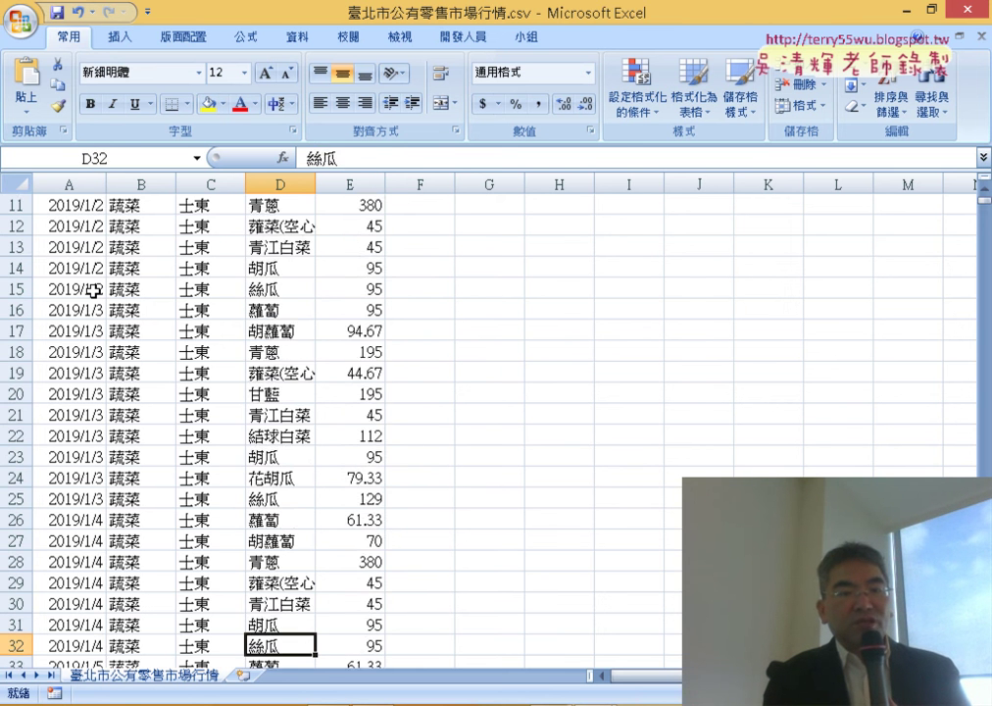
key("Down")
key("Down")
key("Down")
key("Down")
key("Down")
key("Down")
key("Down")
key("Down")
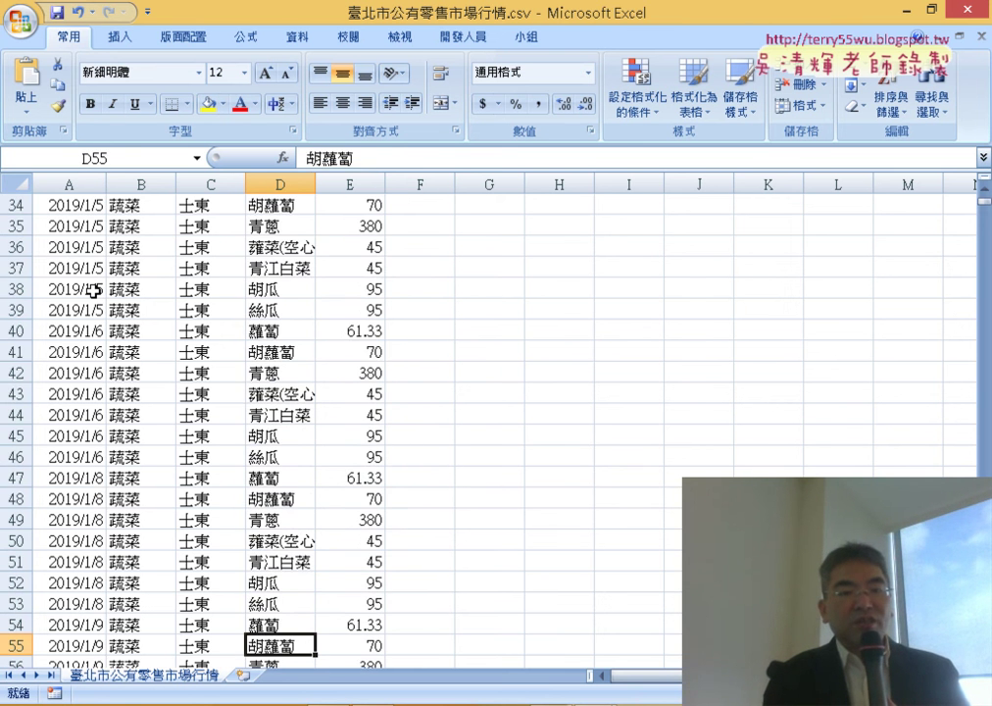
key("Down")
key("Down")
key("Down")
key("Down")
key("Down")
key("Down")
key("Down")
key("Down")
key("Down")
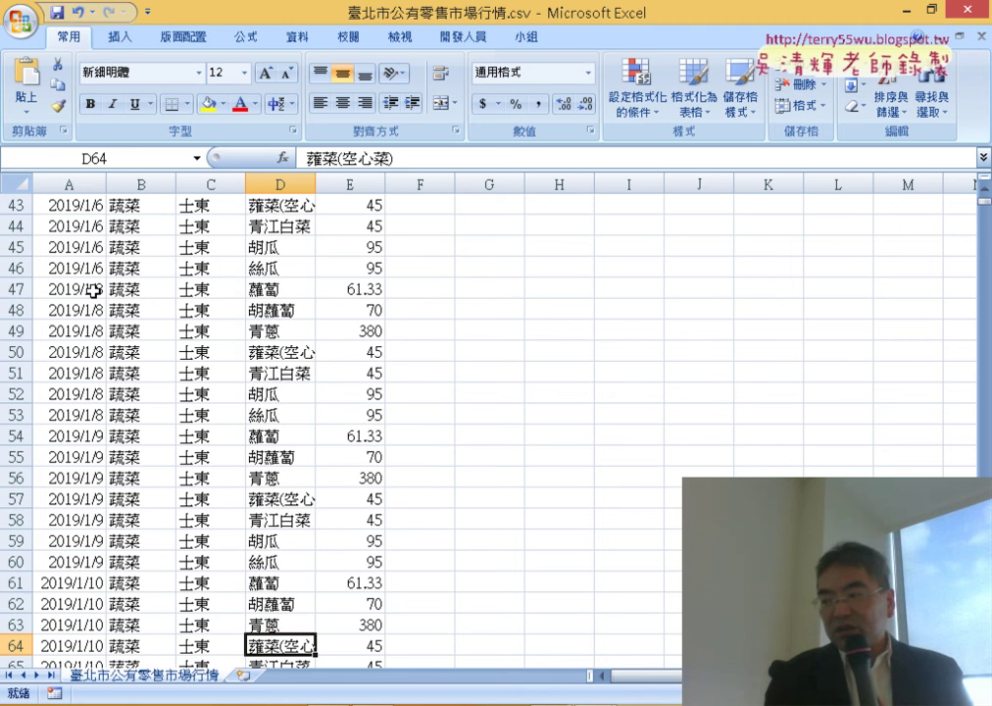
key("Down")
key("Down")
key("Down")
key("Down")
key("Down")
key("Down")
key("Down")
key("Down")
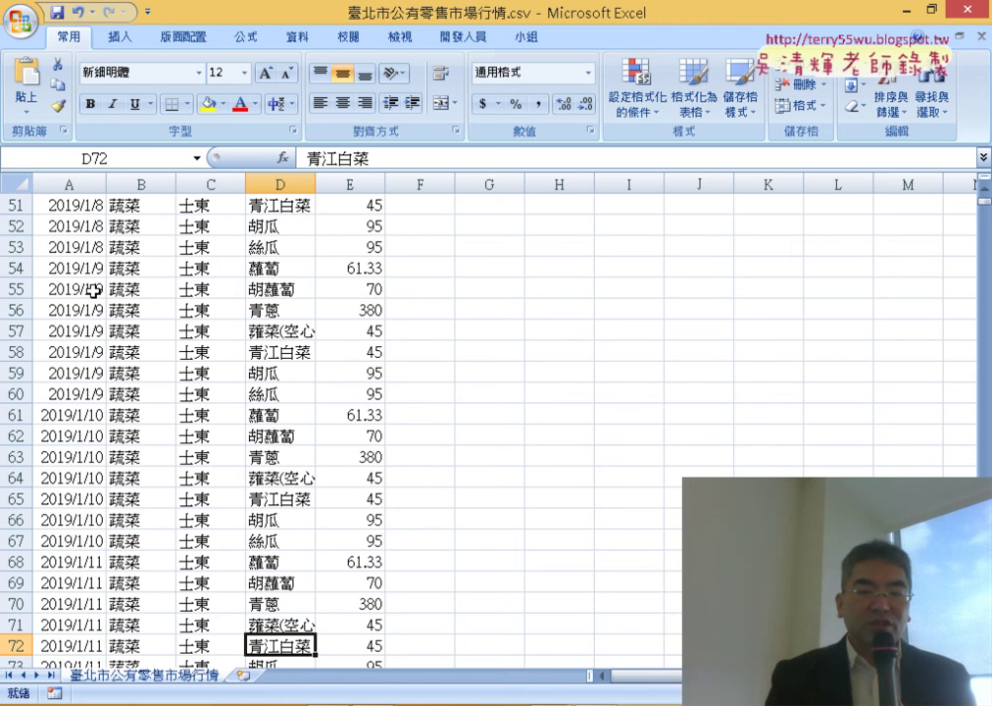
key("alt+Tab")
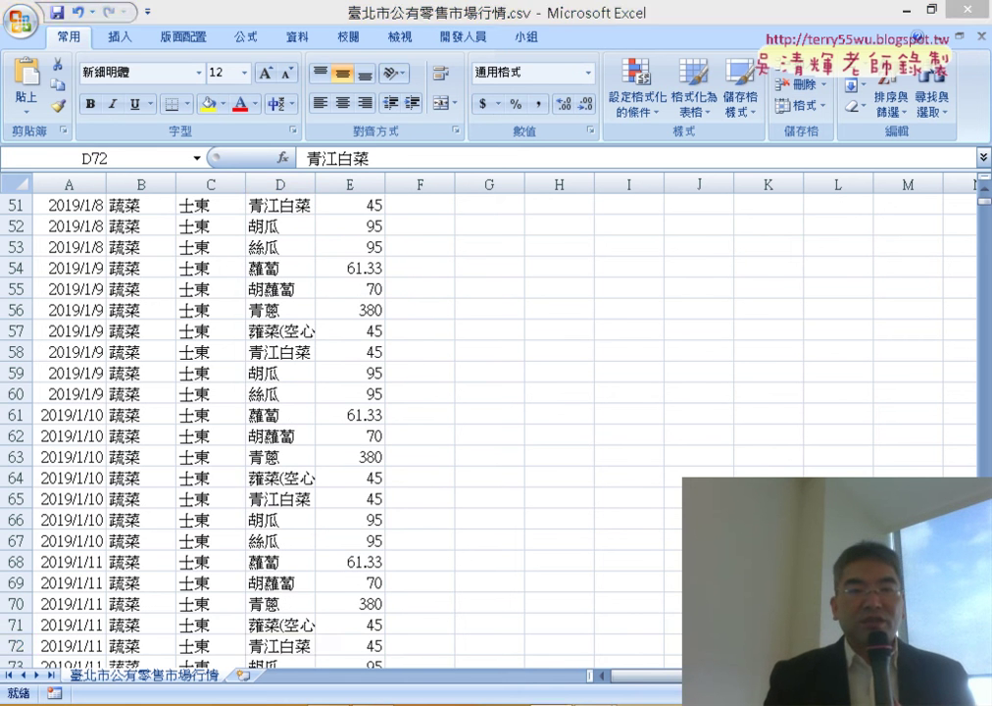
scroll(524, 593, "up", 1)
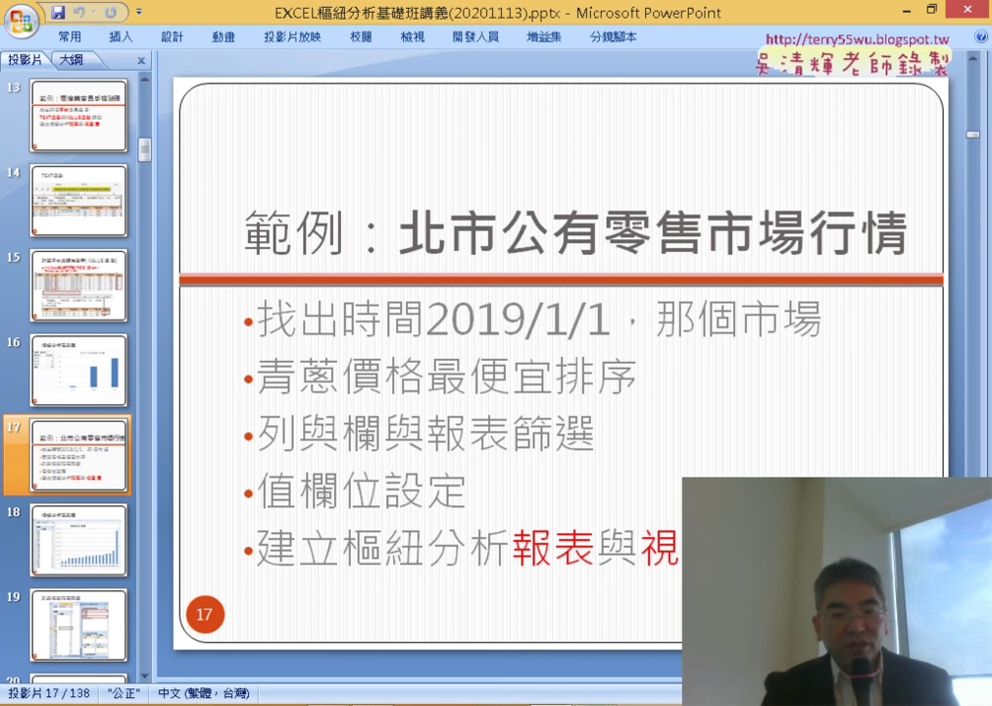
- Bring the 臺北市公有零售市場行情.csv workbook back to the front in Excel
left_click(574, 669)
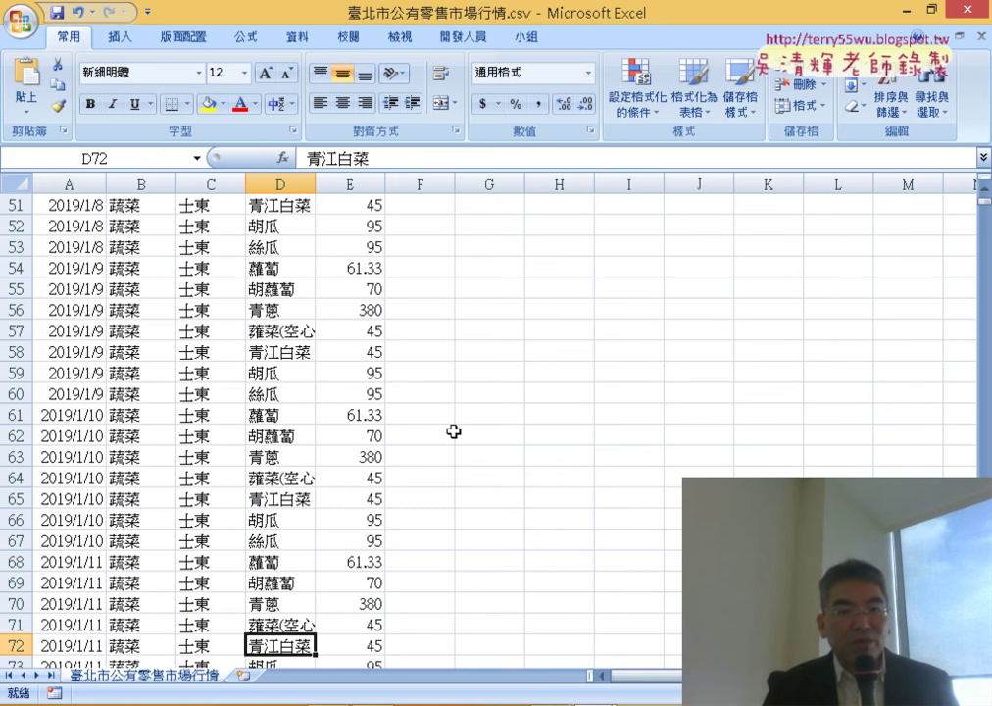
scroll(266, 262, "up", 7)
scroll(266, 262, "up", 3)
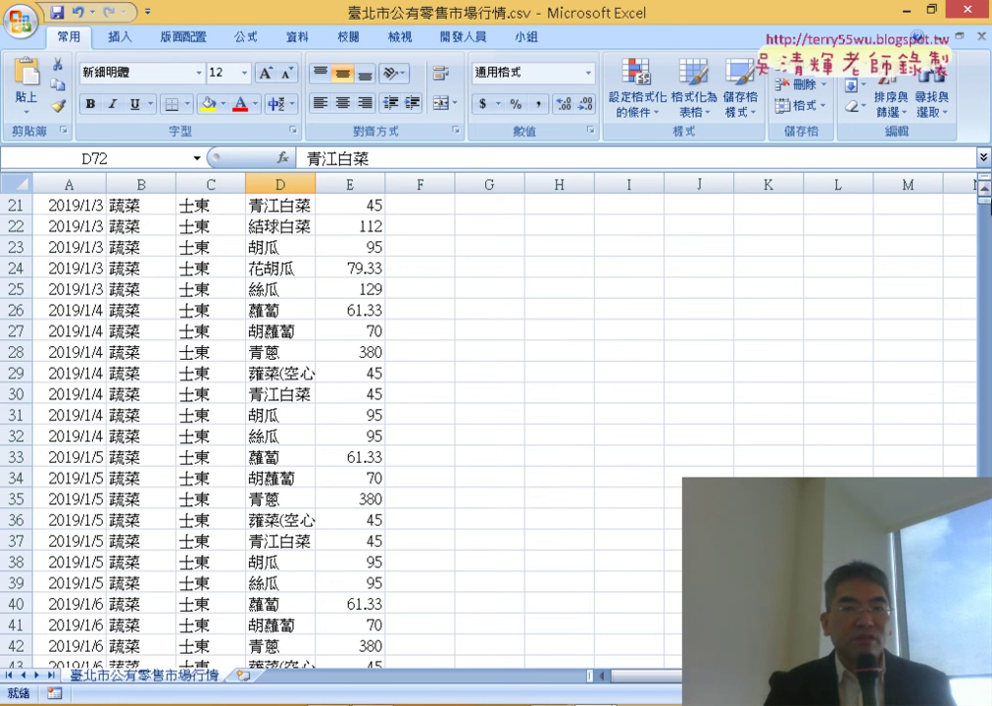
left_click_drag(984, 204, 983, 188)
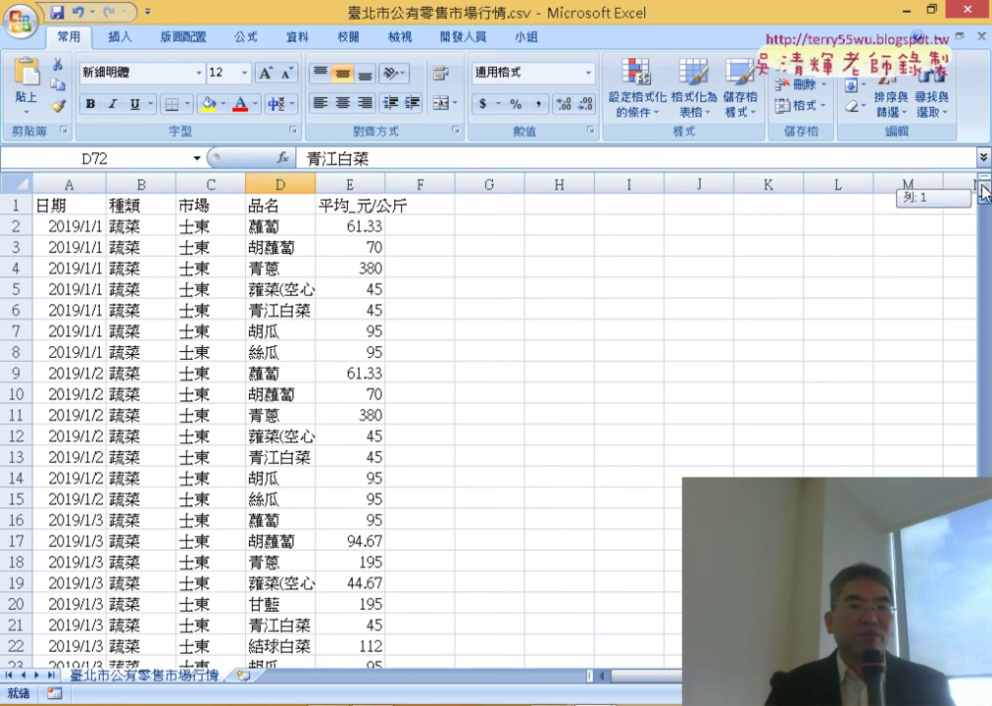
left_click(271, 179)
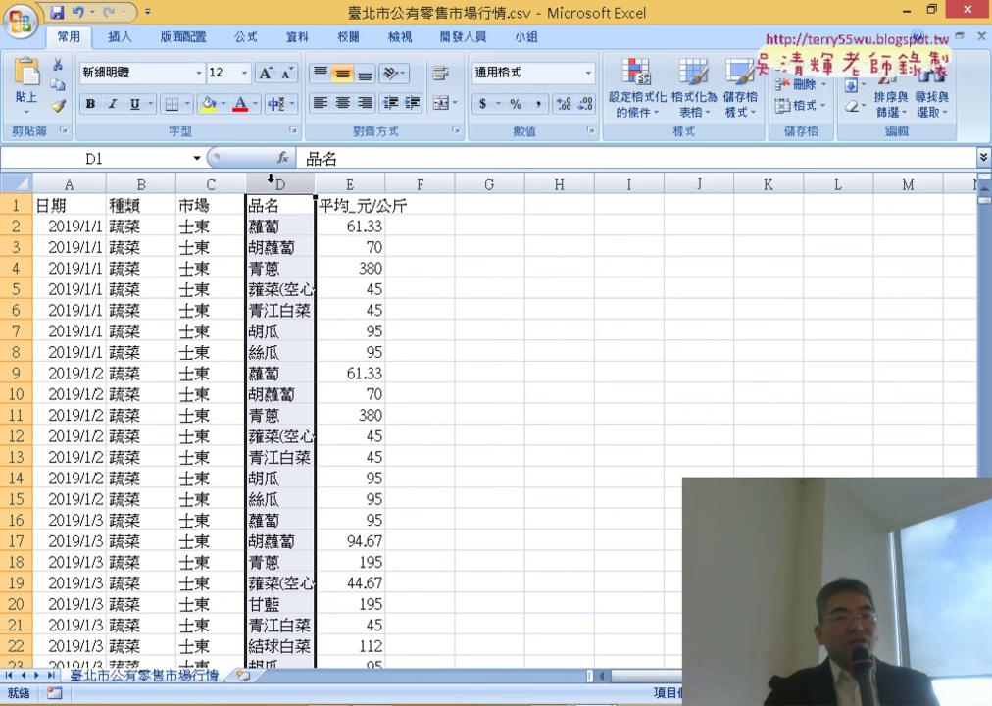
left_click_drag(211, 184, 275, 183)
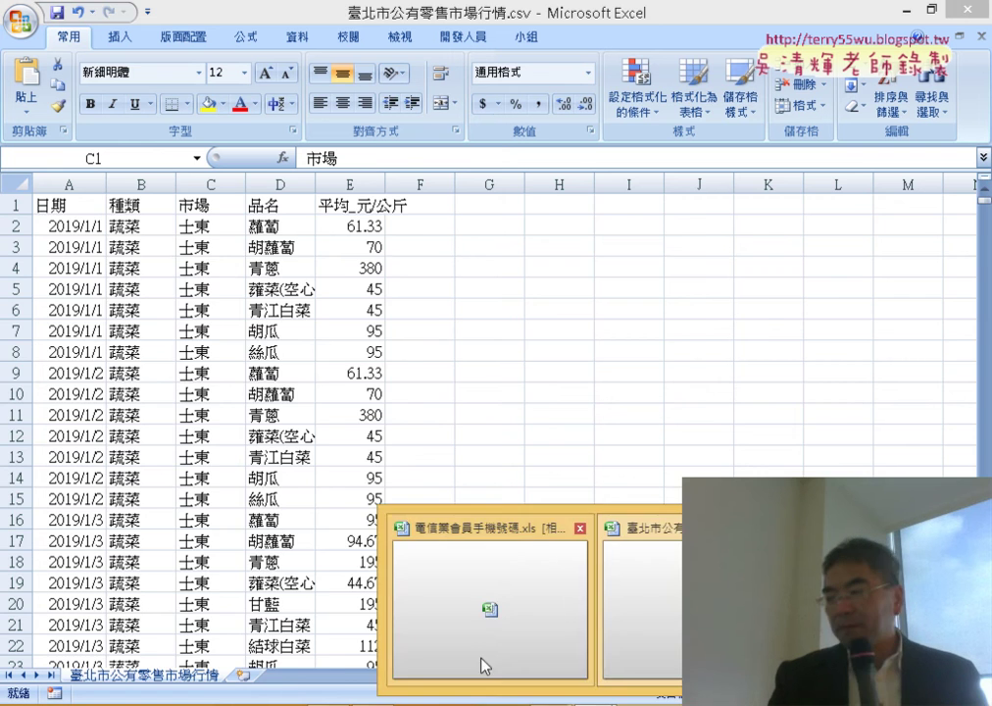
- Glance at the member age pie chart in 電信業會員手機號碼.xls, then return to PowerPoint slide 17
left_click(483, 660)
mouse_move(381, 391)
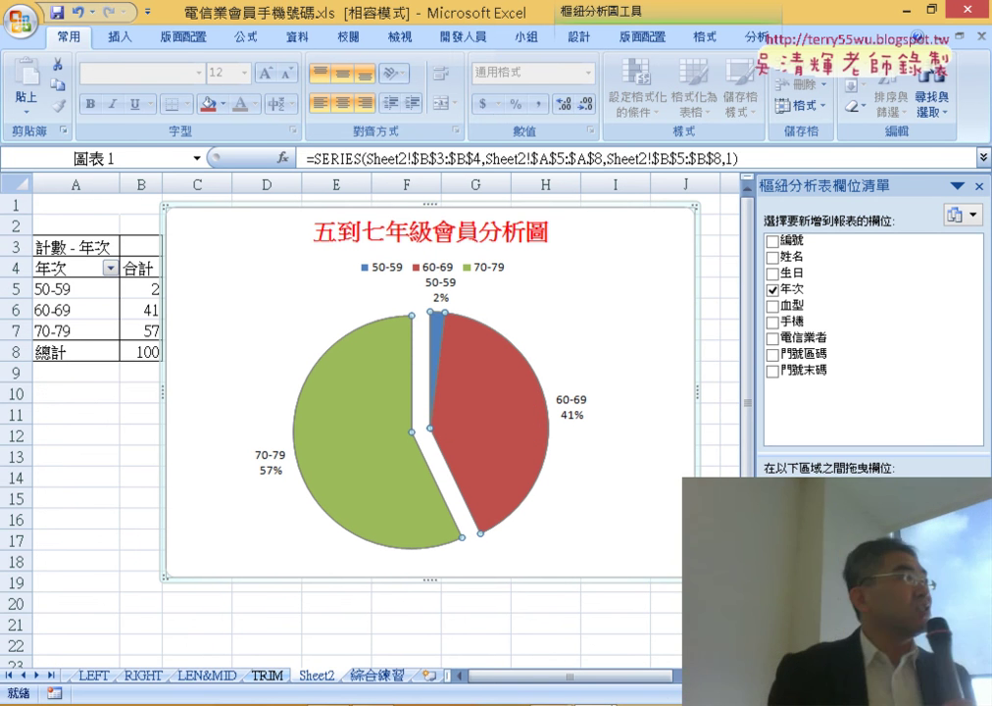
left_click(505, 698)
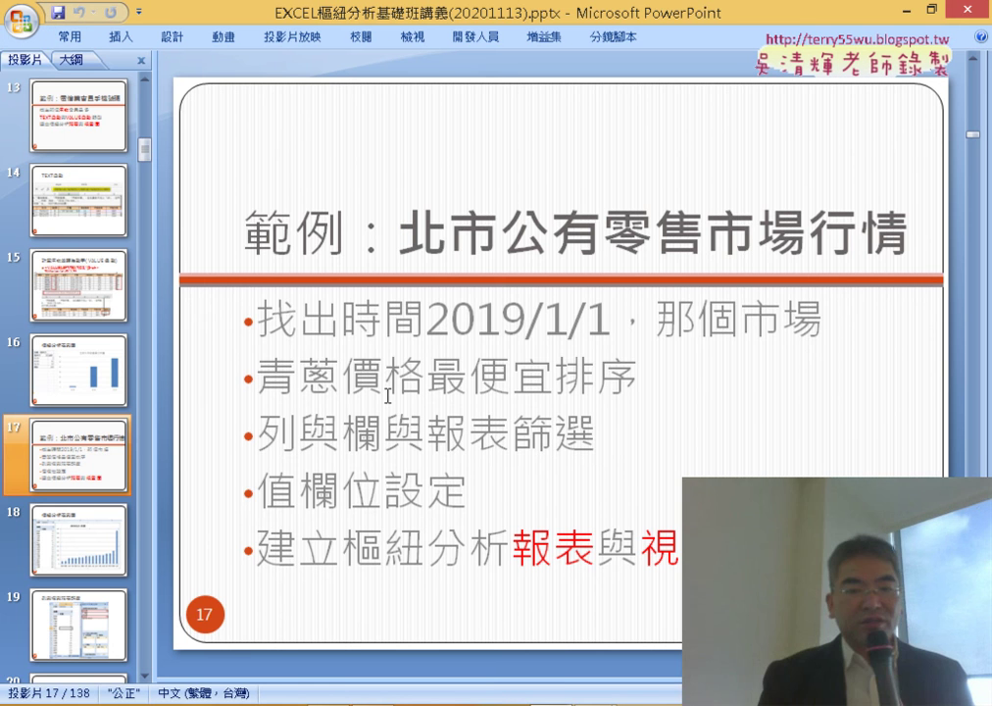